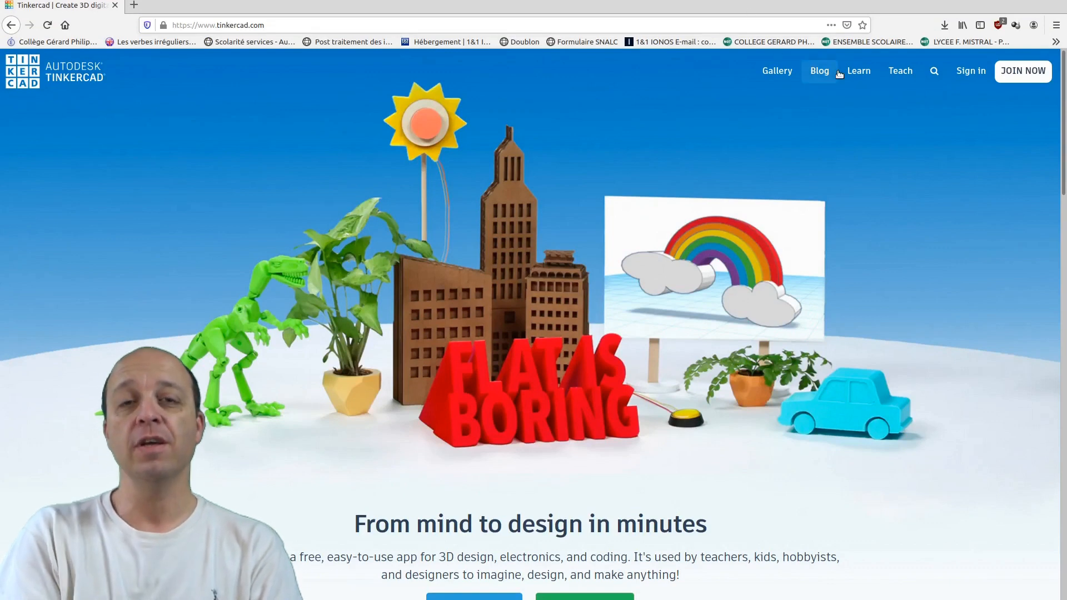
Sign in with the Google account and create a new 3D design named Cadre Friends
{"action": "left_click", "coordinate": [1005, 72]}
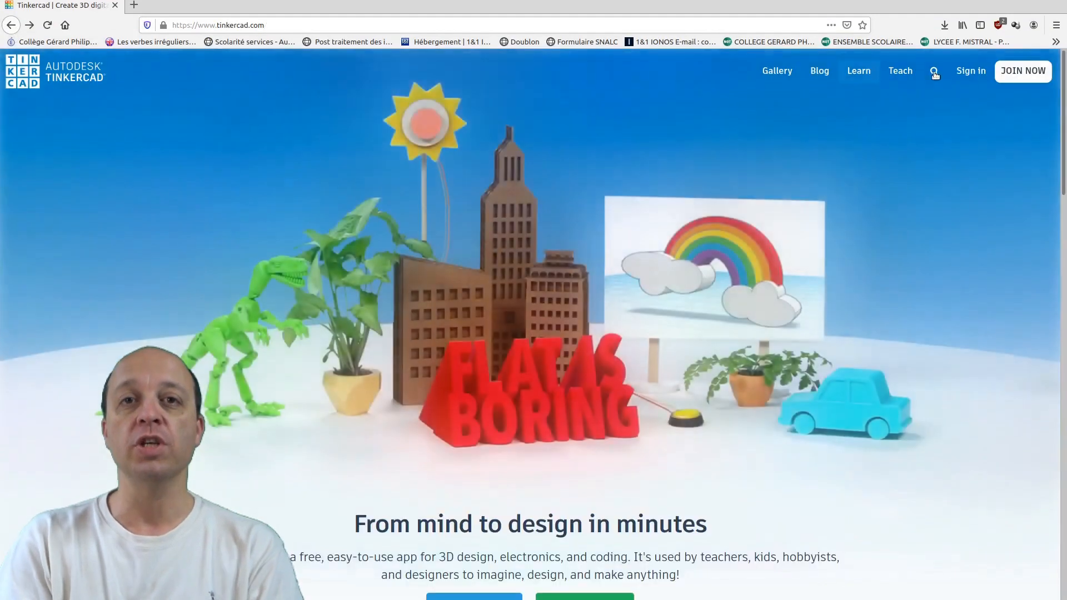
{"action": "left_click", "coordinate": [970, 73]}
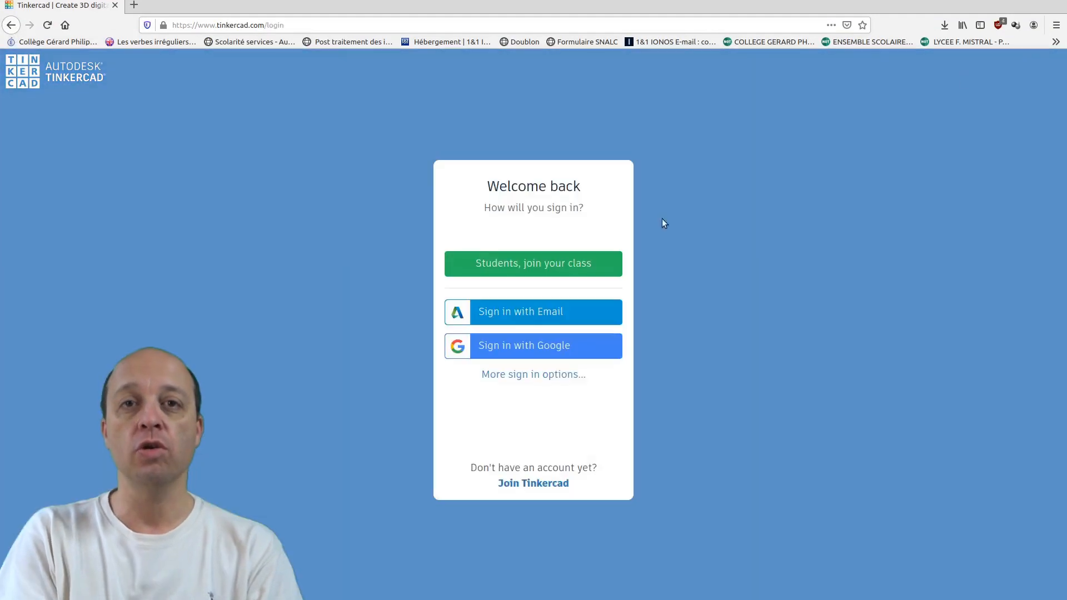
{"action": "left_click", "coordinate": [539, 350]}
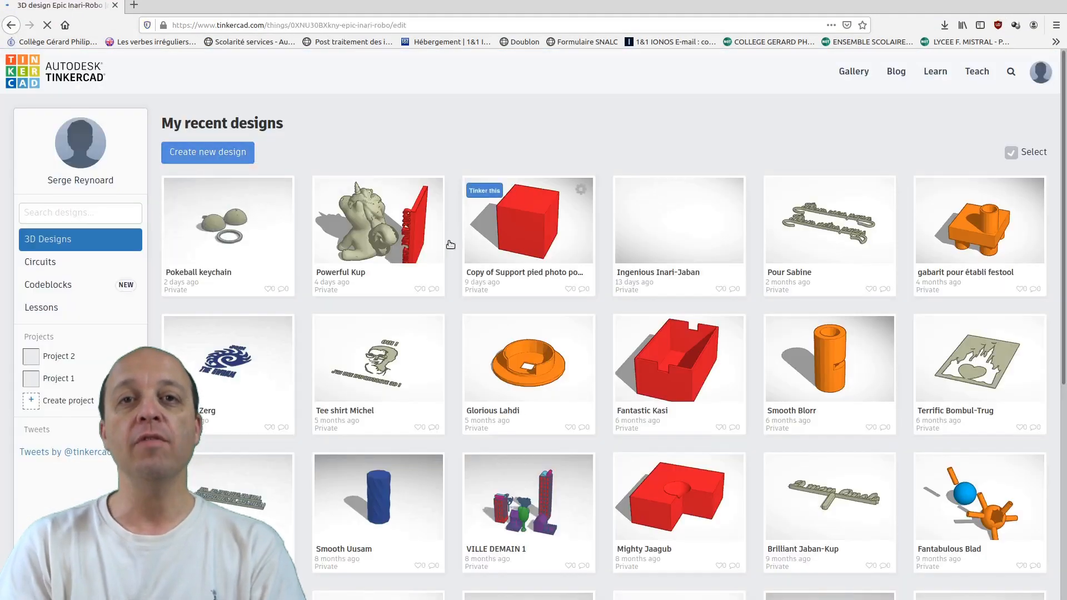
{"action": "left_click", "coordinate": [203, 148]}
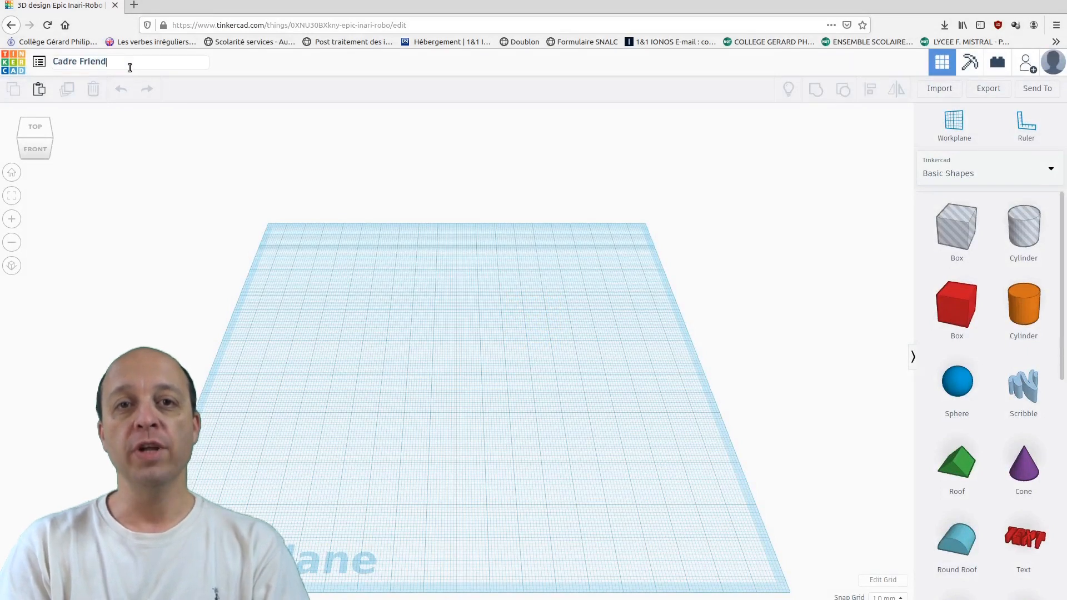
Resize the workplane grid to 120 mm wide and 65 mm long
{"action": "left_click", "coordinate": [883, 580]}
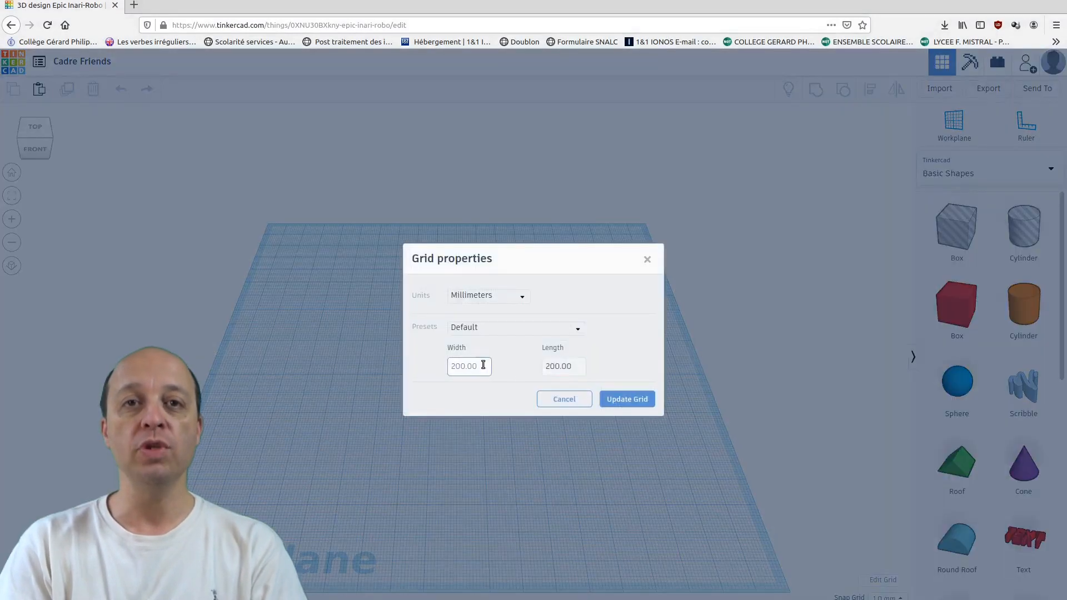
{"action": "type", "text": "120"}
{"action": "key", "text": "Tab"}
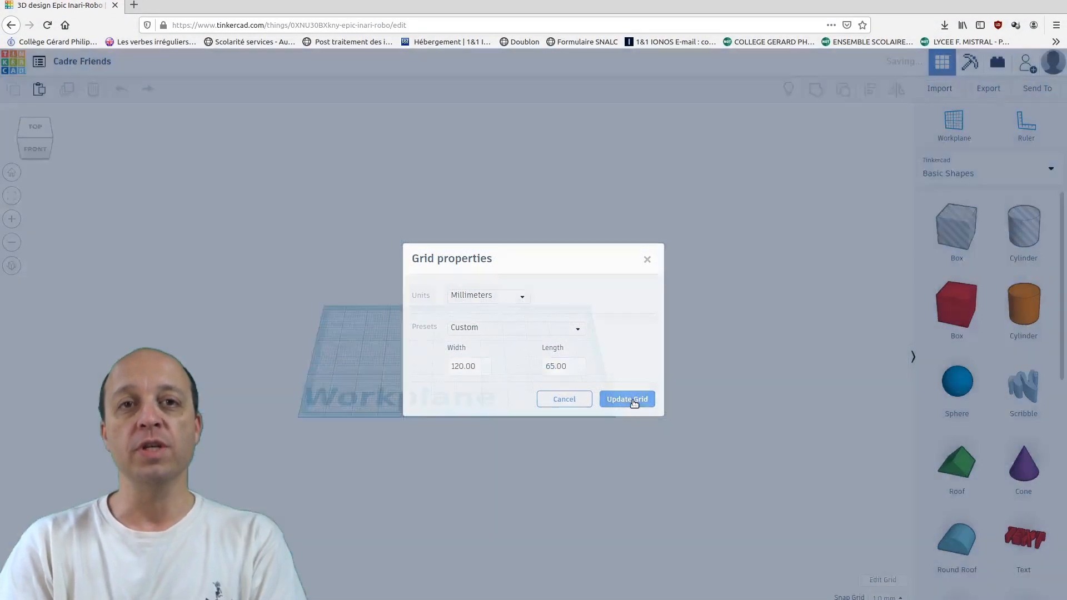
{"action": "left_click", "coordinate": [633, 398]}
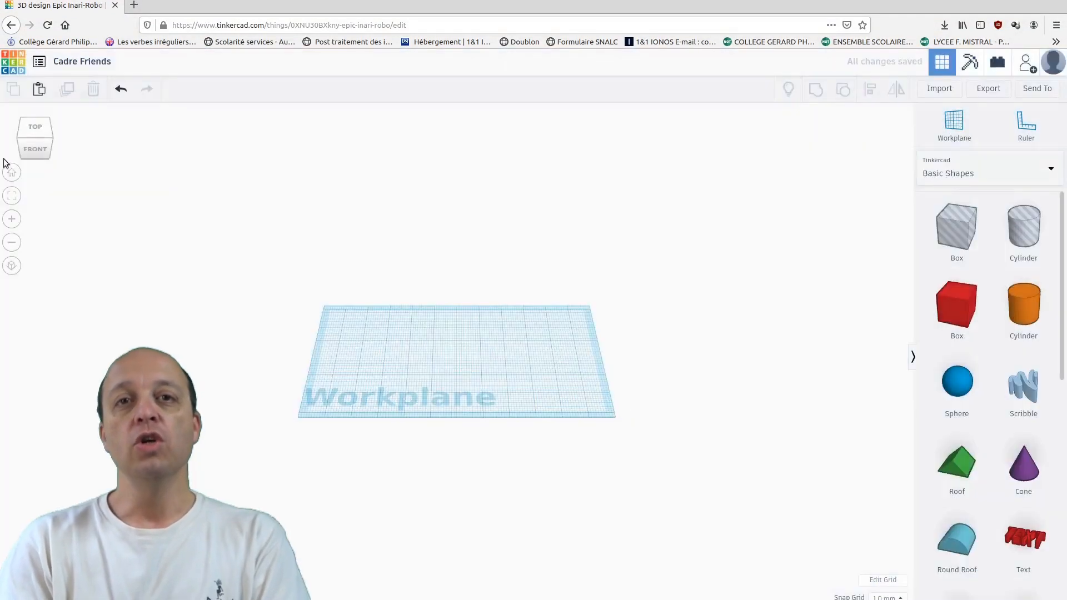
Start a shape import and browse to the files folder inside FRIENDS_-_Peephole_Frame(1)
{"action": "left_click", "coordinate": [940, 90]}
{"action": "left_click", "coordinate": [555, 329]}
{"action": "left_click", "coordinate": [549, 112]}
{"action": "double_click", "coordinate": [532, 175]}
{"action": "double_click", "coordinate": [397, 165]}
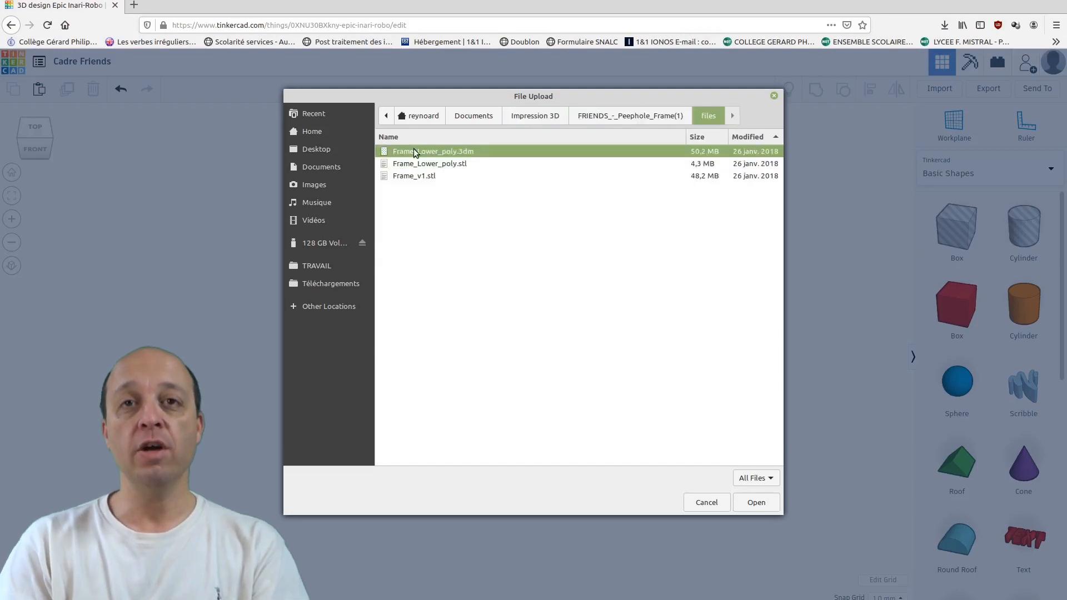
Try to import the frame model Frame_v1.stl
{"action": "left_click", "coordinate": [423, 176]}
{"action": "double_click", "coordinate": [405, 181]}
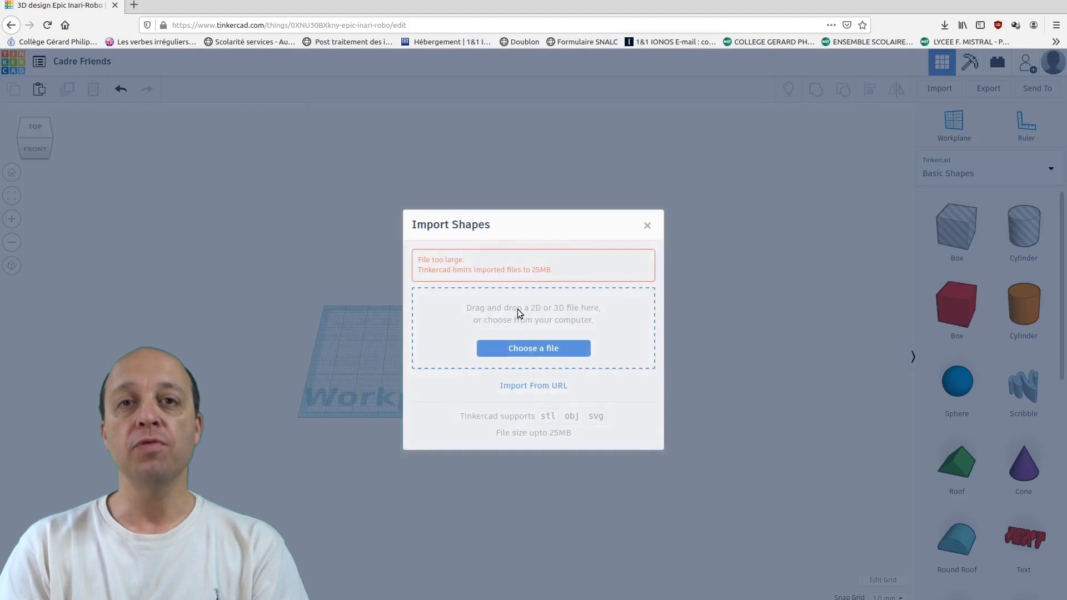
{"action": "left_click", "coordinate": [534, 348]}
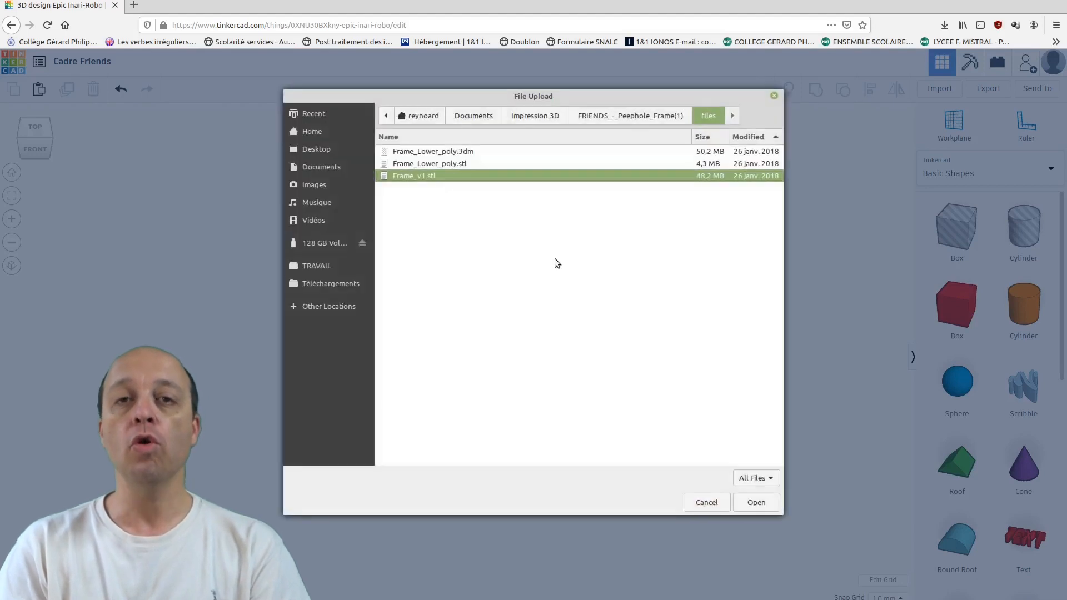
Import Frame_Lower_poly.stl and fit the frame onto the workplane
{"action": "left_click", "coordinate": [427, 165]}
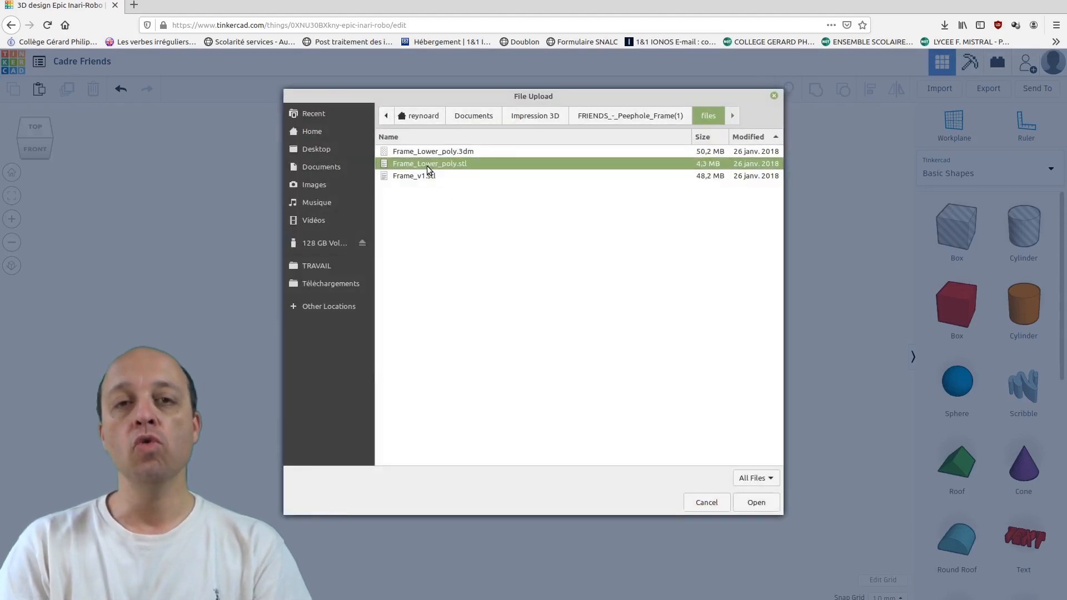
{"action": "double_click", "coordinate": [426, 166]}
{"action": "left_click", "coordinate": [624, 427]}
{"action": "left_click_drag", "start_coordinate": [687, 544], "coordinate": [472, 357]}
{"action": "key", "text": "ctrl+z"}
{"action": "scroll", "coordinate": [489, 378], "scroll_direction": "up", "scroll_amount": 2}
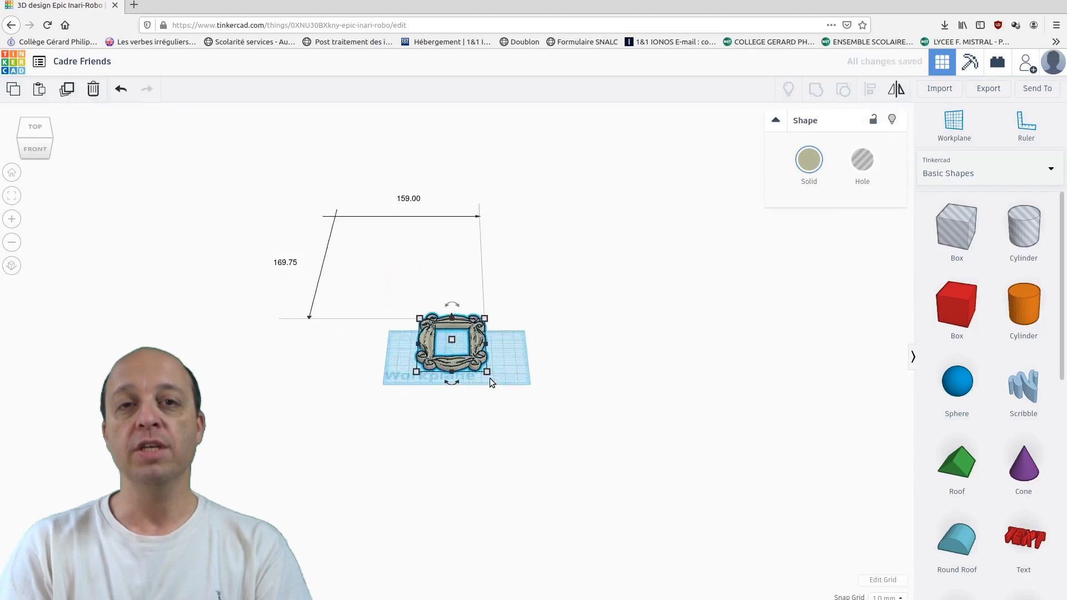
{"action": "scroll", "coordinate": [489, 377], "scroll_direction": "up", "scroll_amount": 3}
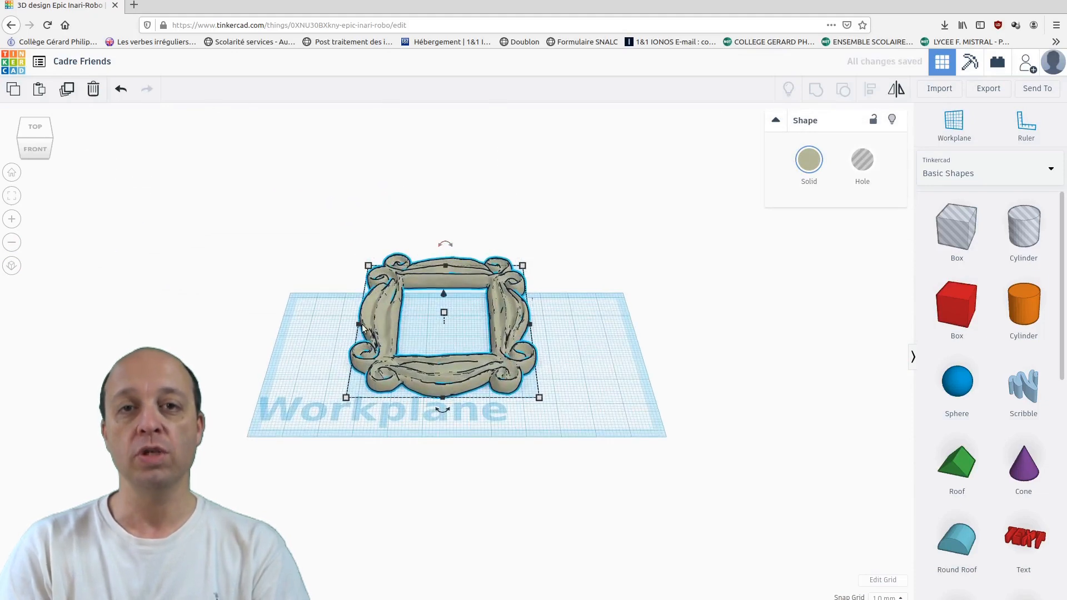
Rotate the frame upright so it leans slightly backwards, and position it standing on the workplane
{"action": "right_click_drag", "start_coordinate": [443, 414], "coordinate": [562, 413]}
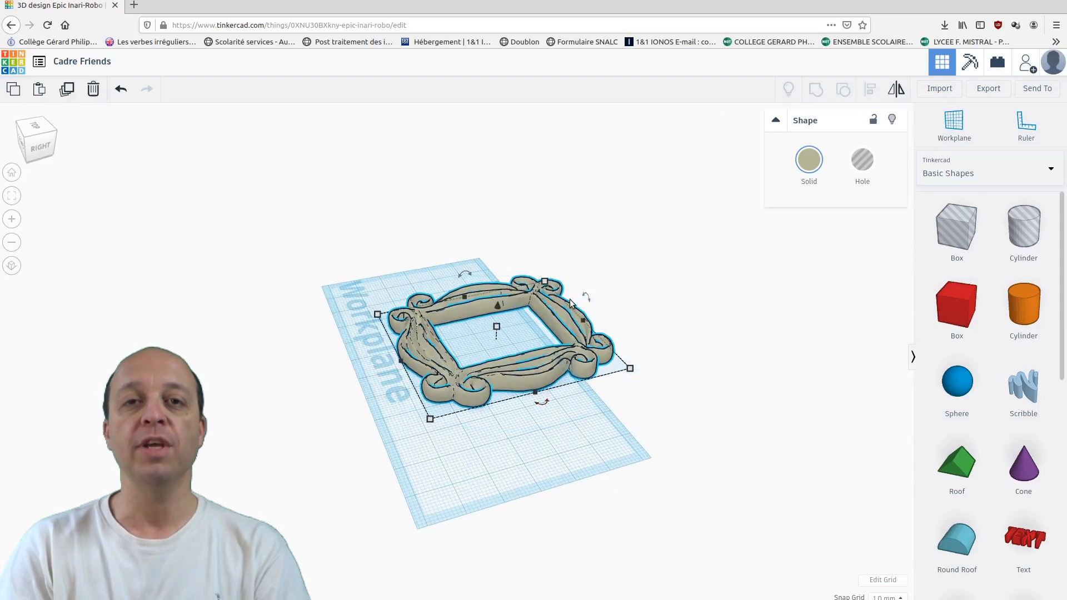
{"action": "left_click_drag", "start_coordinate": [461, 275], "coordinate": [398, 284]}
{"action": "left_click_drag", "start_coordinate": [524, 352], "coordinate": [494, 332]}
{"action": "left_click_drag", "start_coordinate": [468, 197], "coordinate": [461, 106]}
{"action": "left_click_drag", "start_coordinate": [503, 250], "coordinate": [482, 297]}
{"action": "right_click_drag", "start_coordinate": [546, 331], "coordinate": [648, 352]}
{"action": "right_click_drag", "start_coordinate": [558, 388], "coordinate": [333, 333]}
Add a box behind the frame and reshape it into a low, narrow base bar about 40 mm long
{"action": "scroll", "coordinate": [493, 365], "scroll_direction": "up", "scroll_amount": 5}
{"action": "left_click", "coordinate": [957, 306]}
{"action": "left_click", "coordinate": [381, 381]}
{"action": "left_click_drag", "start_coordinate": [376, 269], "coordinate": [370, 351]}
{"action": "left_click_drag", "start_coordinate": [432, 392], "coordinate": [541, 426]}
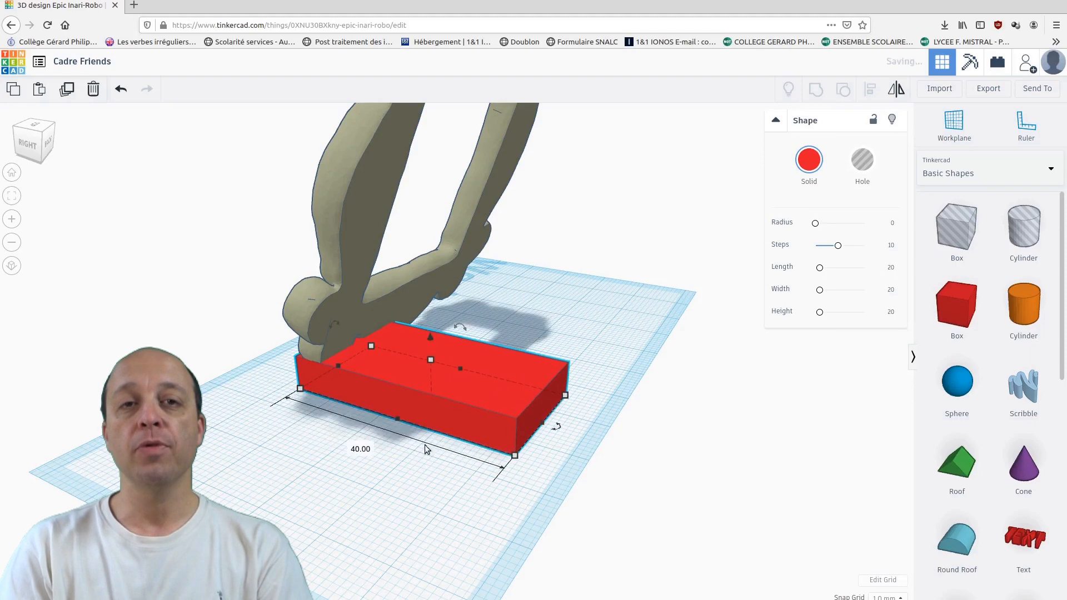
{"action": "left_click_drag", "start_coordinate": [398, 421], "coordinate": [410, 405]}
{"action": "right_click_drag", "start_coordinate": [548, 361], "coordinate": [446, 389]}
{"action": "left_click_drag", "start_coordinate": [436, 370], "coordinate": [393, 369]}
{"action": "right_click_drag", "start_coordinate": [394, 370], "coordinate": [352, 401]}
Copy the base bar and reshape the copy into a tall upright tilted against the back of the frame
{"action": "key", "text": "ctrl+c"}
{"action": "key", "text": "ctrl+v"}
{"action": "left_click_drag", "start_coordinate": [530, 485], "coordinate": [438, 424]}
{"action": "left_click_drag", "start_coordinate": [418, 369], "coordinate": [342, 325]}
{"action": "left_click_drag", "start_coordinate": [319, 236], "coordinate": [311, 128]}
{"action": "left_click_drag", "start_coordinate": [301, 267], "coordinate": [329, 282]}
{"action": "right_click_drag", "start_coordinate": [508, 389], "coordinate": [723, 372]}
{"action": "left_click", "coordinate": [362, 369], "text": "shift"}
{"action": "right_click_drag", "start_coordinate": [378, 375], "coordinate": [361, 398]}
{"action": "right_click_drag", "start_coordinate": [369, 475], "coordinate": [369, 300]}
{"action": "left_click", "coordinate": [439, 515]}
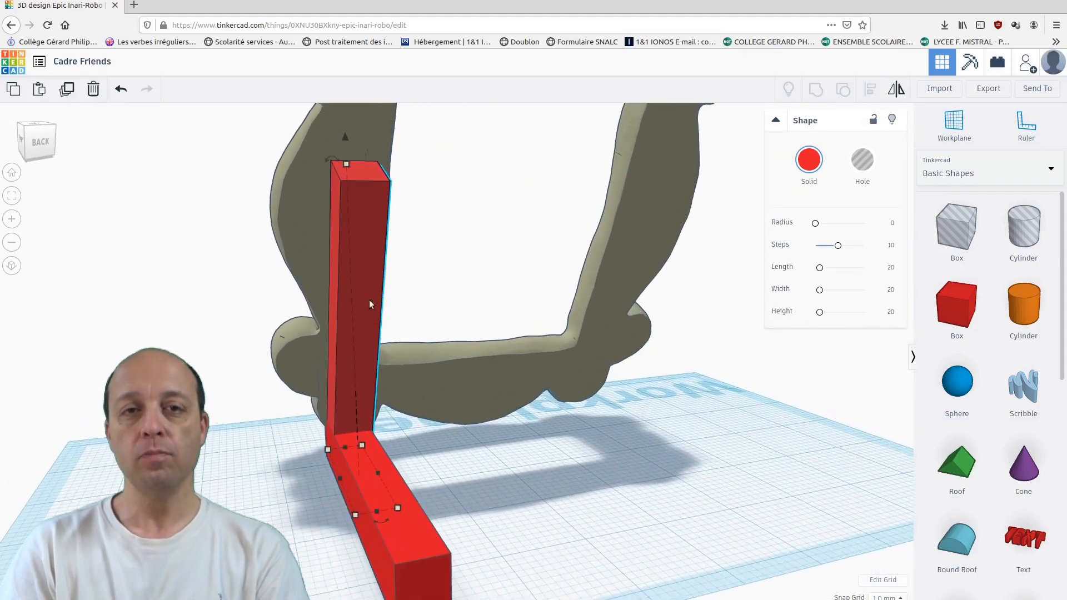
{"action": "left_click", "coordinate": [366, 272]}
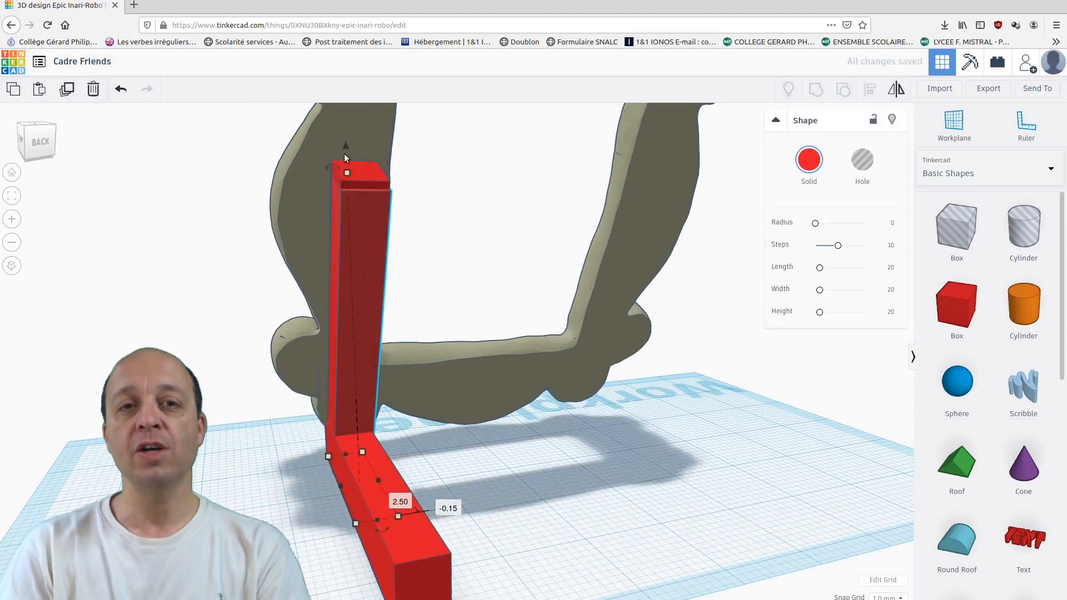
{"action": "left_click_drag", "start_coordinate": [347, 164], "coordinate": [346, 182]}
{"action": "left_click_drag", "start_coordinate": [377, 512], "coordinate": [396, 525]}
{"action": "left_click_drag", "start_coordinate": [356, 244], "coordinate": [499, 382]}
{"action": "key", "text": "Delete"}
Duplicate the base bar and shrink the copy into a short, narrow block beside the stand
{"action": "left_click", "coordinate": [386, 496]}
{"action": "key", "text": "ctrl+d"}
{"action": "left_click_drag", "start_coordinate": [409, 508], "coordinate": [465, 502]}
{"action": "right_click_drag", "start_coordinate": [525, 498], "coordinate": [456, 509]}
{"action": "scroll", "coordinate": [456, 509], "scroll_direction": "down", "scroll_amount": 3}
{"action": "left_click_drag", "start_coordinate": [399, 528], "coordinate": [405, 505]}
{"action": "right_click_drag", "start_coordinate": [517, 473], "coordinate": [466, 500]}
{"action": "left_click_drag", "start_coordinate": [450, 430], "coordinate": [432, 408]}
{"action": "right_click_drag", "start_coordinate": [514, 472], "coordinate": [473, 489]}
{"action": "left_click_drag", "start_coordinate": [435, 427], "coordinate": [456, 493]}
Tilt the small block parallel to the upright and embed it in the upright's rear face as a tongue
{"action": "left_click_drag", "start_coordinate": [479, 414], "coordinate": [452, 433]}
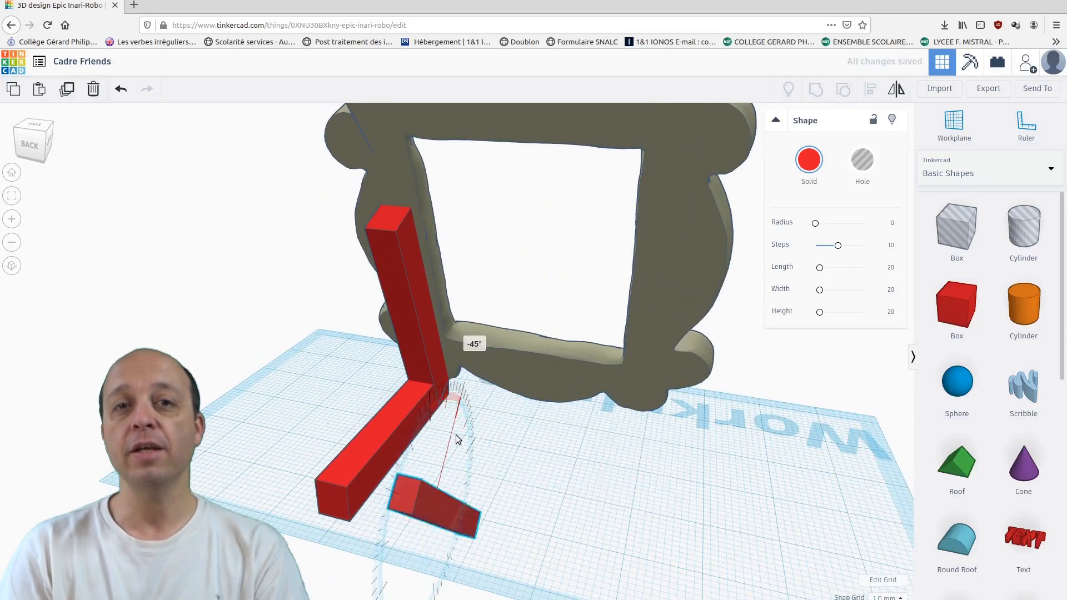
{"action": "left_click_drag", "start_coordinate": [443, 489], "coordinate": [413, 394]}
{"action": "left_click_drag", "start_coordinate": [428, 333], "coordinate": [422, 372]}
{"action": "key", "text": "ctrl+z"}
{"action": "right_click_drag", "start_coordinate": [422, 373], "coordinate": [305, 384]}
{"action": "scroll", "coordinate": [414, 265], "scroll_direction": "up", "scroll_amount": 5}
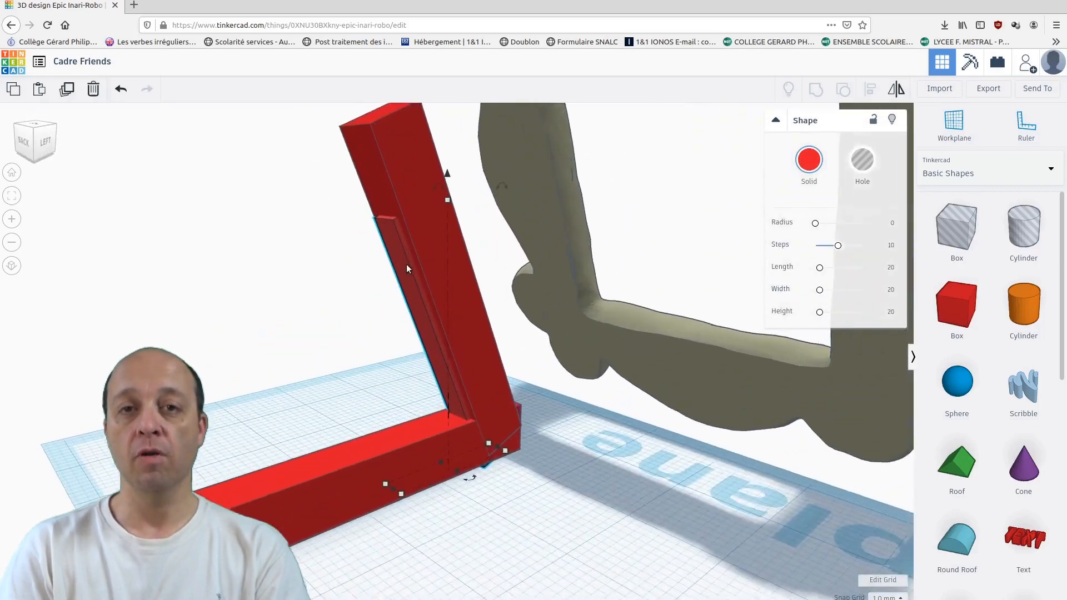
{"action": "right_click_drag", "start_coordinate": [402, 246], "coordinate": [571, 455]}
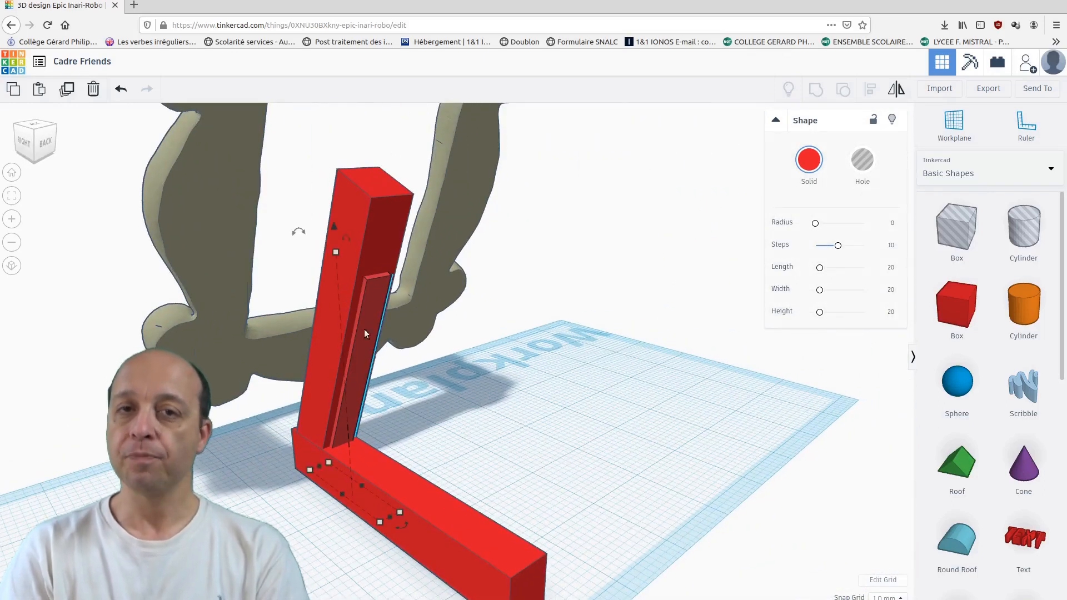
Copy the upright, tongue and base bar together and paste the duplicate assembly beside the original
{"action": "left_click", "coordinate": [571, 370]}
{"action": "mouse_move", "coordinate": [391, 289]}
{"action": "left_mouse_down"}
{"action": "mouse_move", "coordinate": [415, 278]}
{"action": "mouse_move", "coordinate": [381, 262]}
{"action": "mouse_move", "coordinate": [385, 274]}
{"action": "left_mouse_up"}
{"action": "left_click_drag", "start_coordinate": [389, 483], "coordinate": [578, 421], "text": "shift"}
{"action": "left_click", "coordinate": [361, 328], "text": "shift"}
{"action": "key", "text": "ctrl+c"}
{"action": "left_click", "coordinate": [605, 382]}
{"action": "key", "text": "ctrl+v"}
Turn the original tongue and base bar into holes and group them with the upright to cut it
{"action": "left_click", "coordinate": [358, 356]}
{"action": "left_click", "coordinate": [370, 472], "text": "shift"}
{"action": "left_click", "coordinate": [855, 175]}
{"action": "left_click", "coordinate": [339, 297], "text": "shift"}
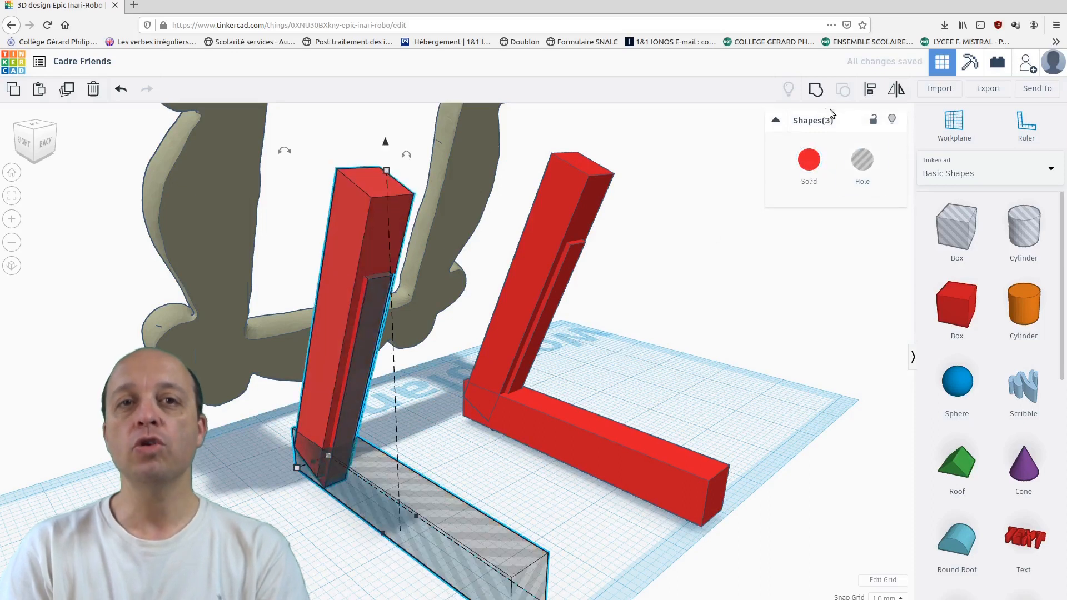
{"action": "left_click", "coordinate": [816, 89]}
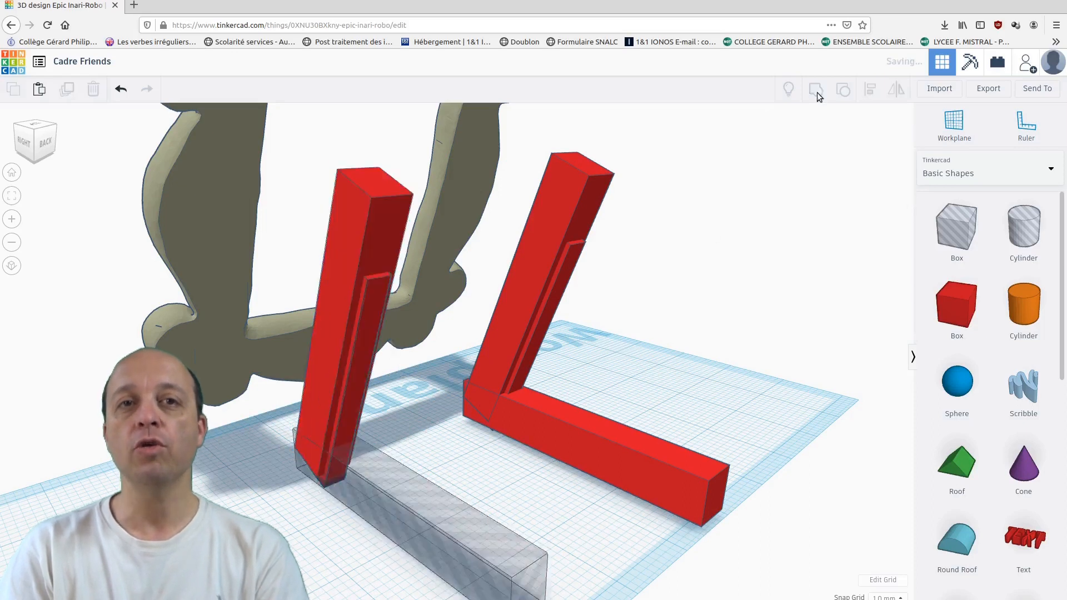
Turn the remaining tongue piece into a hole and group it with the upright to cut the slot
{"action": "left_click", "coordinate": [369, 310]}
{"action": "left_click", "coordinate": [862, 164]}
{"action": "left_click", "coordinate": [359, 274], "text": "shift"}
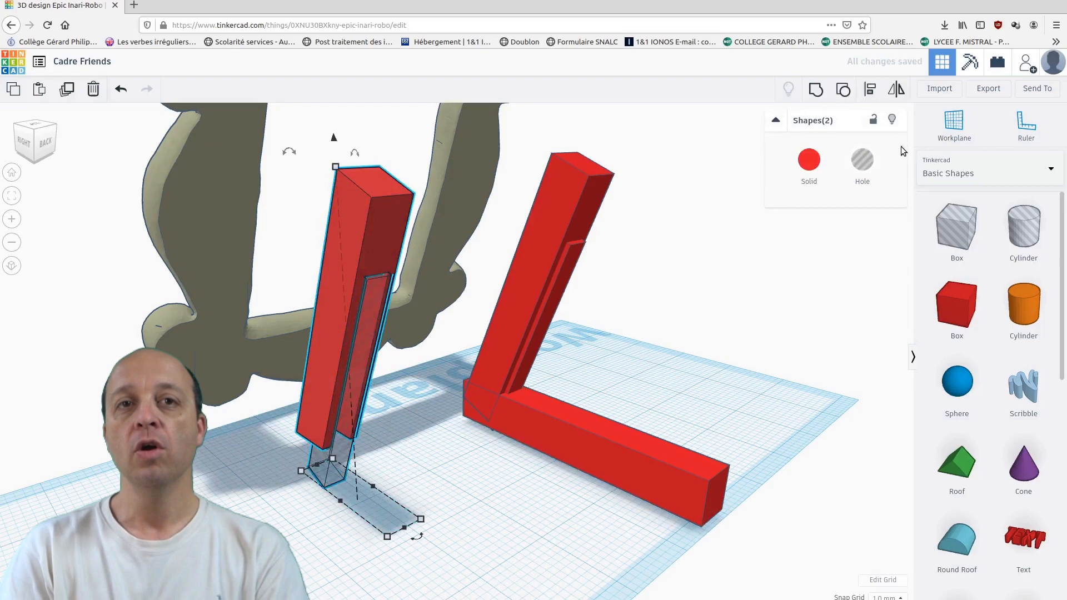
{"action": "left_click", "coordinate": [819, 89]}
{"action": "right_click_drag", "start_coordinate": [470, 392], "coordinate": [508, 284]}
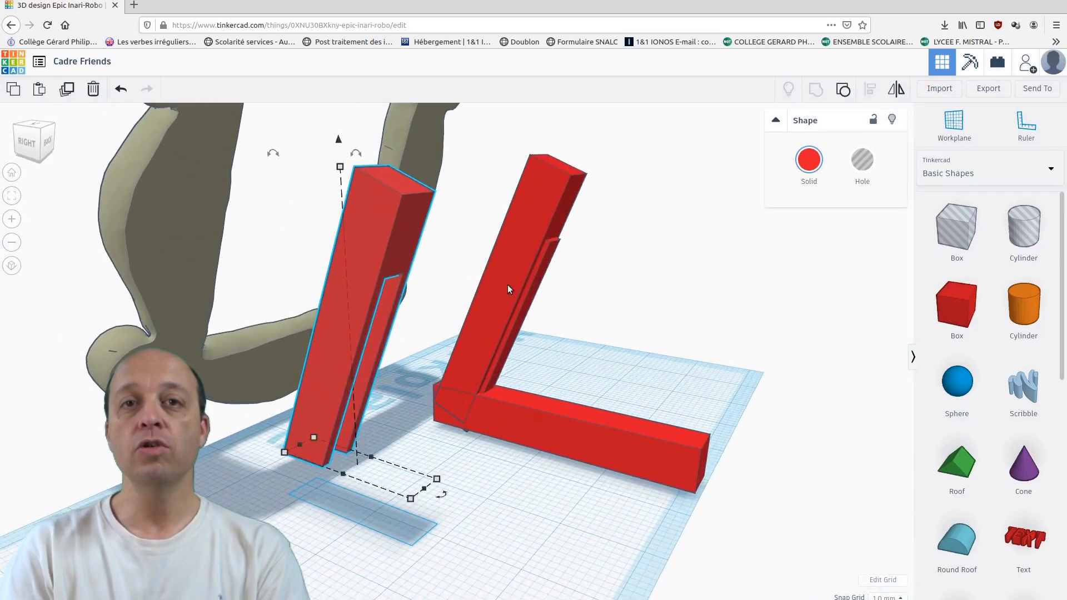
Delete the upright from the copied assembly, leaving its tongue and base bar
{"action": "left_click", "coordinate": [537, 219]}
{"action": "key", "text": "Delete"}
{"action": "left_click_drag", "start_coordinate": [186, 326], "coordinate": [415, 407]}
{"action": "right_click_drag", "start_coordinate": [415, 407], "coordinate": [606, 393]}
{"action": "key", "text": "Up"}
Group the copied tongue and base bar into one foot piece and color it yellow
{"action": "left_click", "coordinate": [544, 361]}
{"action": "left_click", "coordinate": [600, 444], "text": "shift"}
{"action": "left_click", "coordinate": [816, 89]}
{"action": "left_click", "coordinate": [810, 159]}
{"action": "left_click", "coordinate": [836, 262]}
Move the yellow foot against the slotted red upright so its tongue is centred in the slot
{"action": "left_click_drag", "start_coordinate": [561, 425], "coordinate": [358, 456]}
{"action": "right_click_drag", "start_coordinate": [358, 456], "coordinate": [649, 396]}
{"action": "left_click_drag", "start_coordinate": [459, 458], "coordinate": [395, 462]}
{"action": "right_click_drag", "start_coordinate": [395, 462], "coordinate": [436, 442]}
{"action": "mouse_move", "coordinate": [437, 443]}
{"action": "left_mouse_down"}
{"action": "mouse_move", "coordinate": [417, 447]}
{"action": "mouse_move", "coordinate": [428, 449]}
{"action": "left_mouse_up"}
{"action": "right_click_drag", "start_coordinate": [428, 449], "coordinate": [392, 432]}
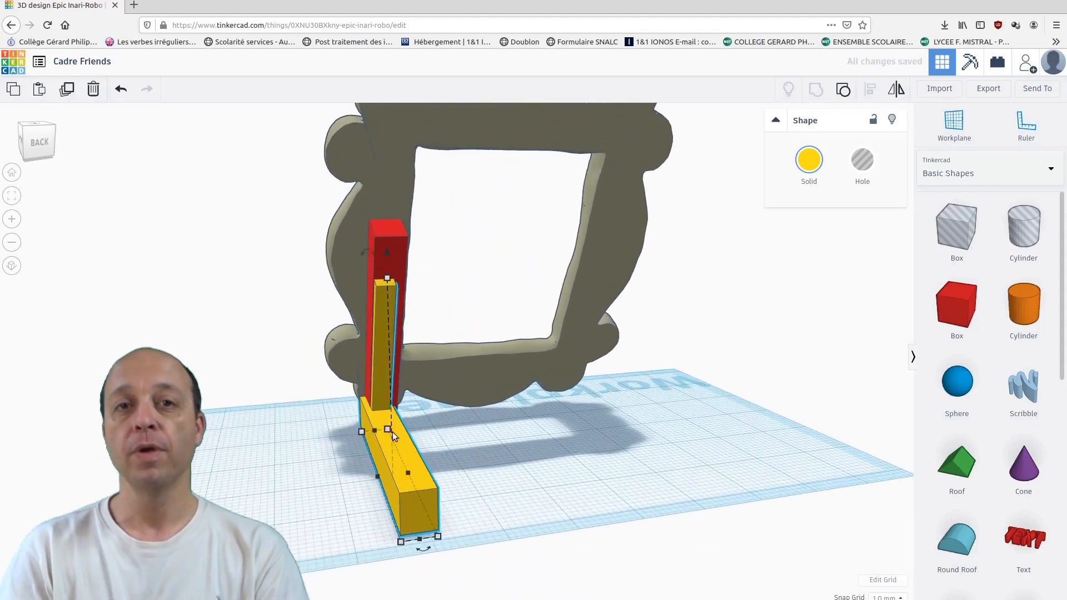
{"action": "scroll", "coordinate": [398, 385], "scroll_direction": "up", "scroll_amount": 3}
{"action": "left_click_drag", "start_coordinate": [346, 463], "coordinate": [353, 461]}
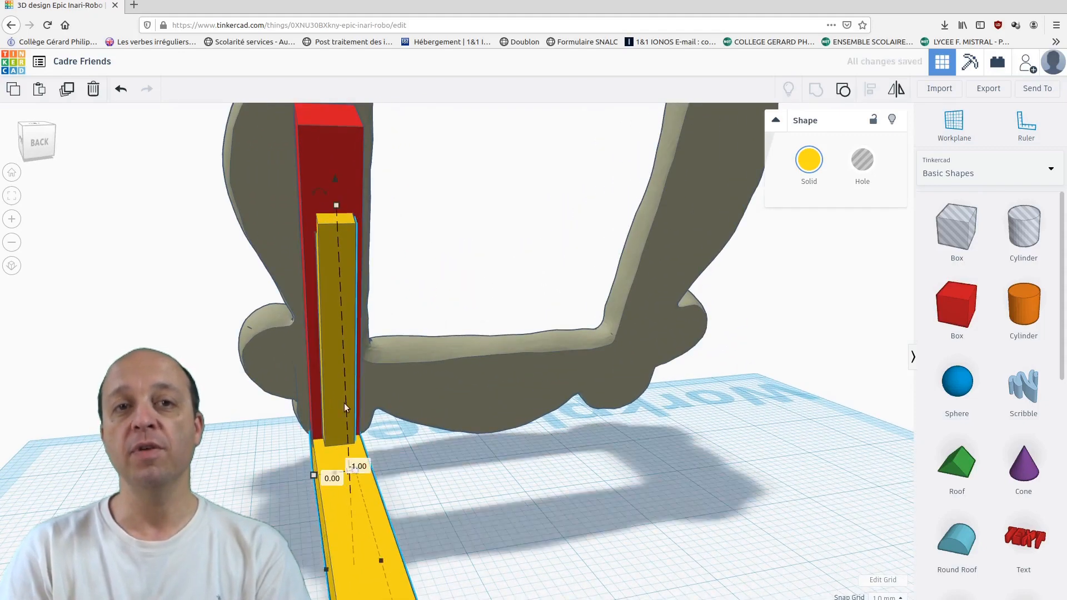
{"action": "scroll", "coordinate": [481, 313], "scroll_direction": "down", "scroll_amount": 4}
{"action": "left_click", "coordinate": [437, 284]}
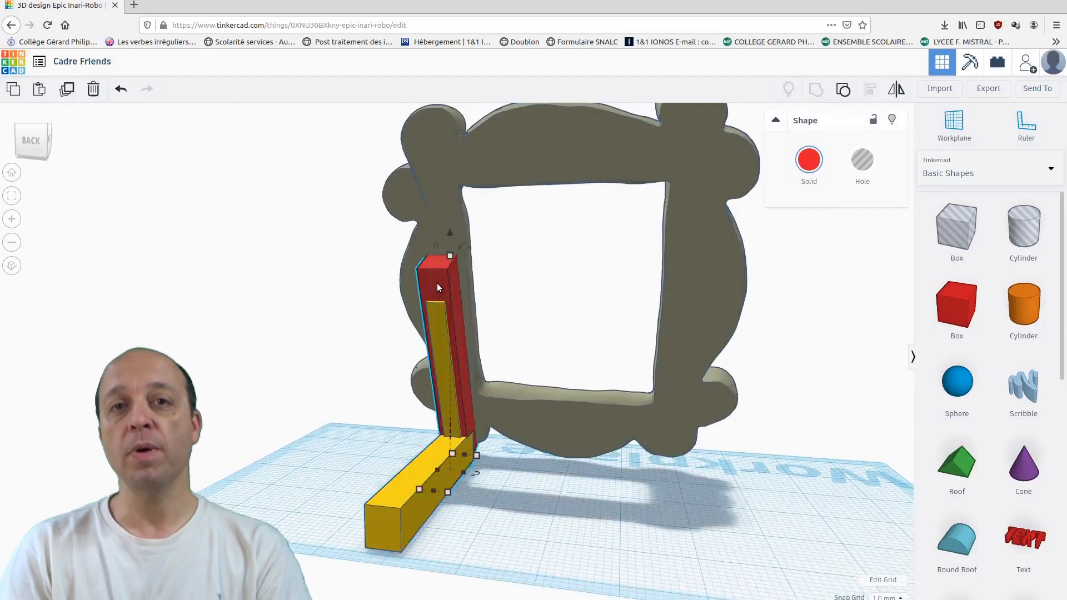
{"action": "left_click", "coordinate": [638, 509]}
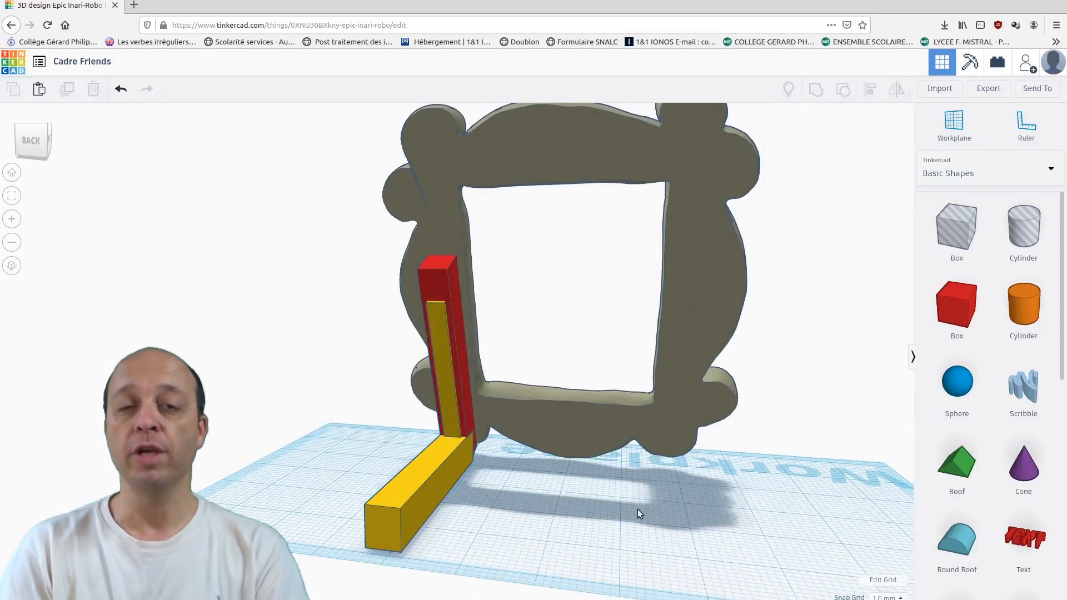
Copy the slotted upright and stretch the copy into a wide crosspiece raised to the frame's upper edge
{"action": "left_click", "coordinate": [453, 267]}
{"action": "left_click_drag", "start_coordinate": [486, 252], "coordinate": [642, 399]}
{"action": "left_click_drag", "start_coordinate": [560, 350], "coordinate": [494, 110]}
{"action": "right_click_drag", "start_coordinate": [575, 369], "coordinate": [642, 311]}
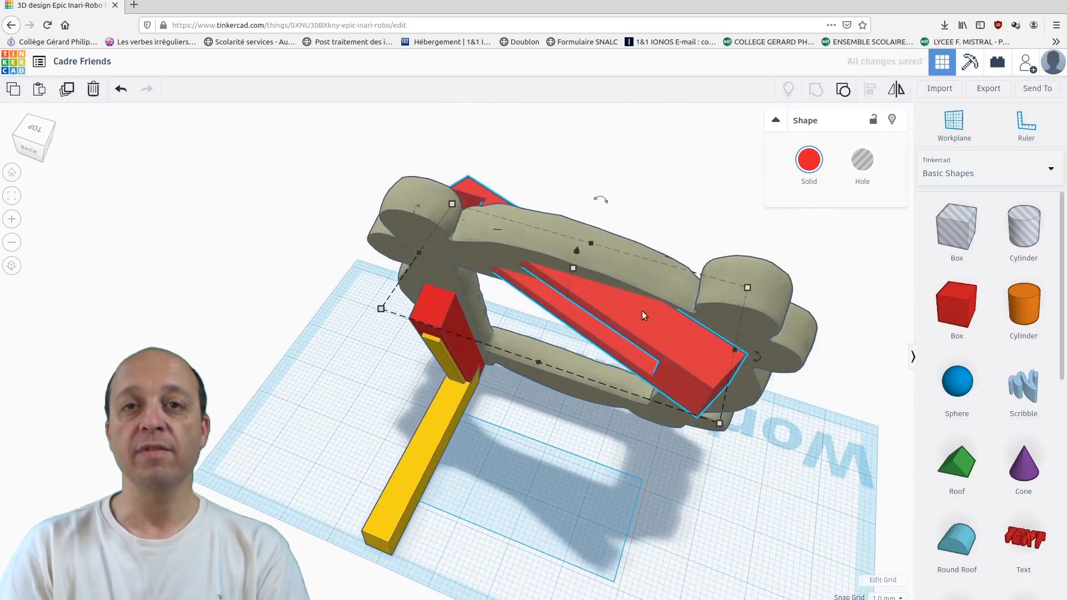
{"action": "left_click_drag", "start_coordinate": [761, 364], "coordinate": [646, 404]}
Reduce the crosspiece's height to about 6.9 mm and fit it behind the frame's upper border
{"action": "right_click_drag", "start_coordinate": [609, 300], "coordinate": [499, 311]}
{"action": "left_click_drag", "start_coordinate": [374, 128], "coordinate": [369, 130]}
{"action": "left_click_drag", "start_coordinate": [394, 164], "coordinate": [394, 155]}
{"action": "key", "text": "ctrl+z"}
{"action": "right_click_drag", "start_coordinate": [381, 229], "coordinate": [458, 165]}
{"action": "left_click_drag", "start_coordinate": [459, 165], "coordinate": [462, 171]}
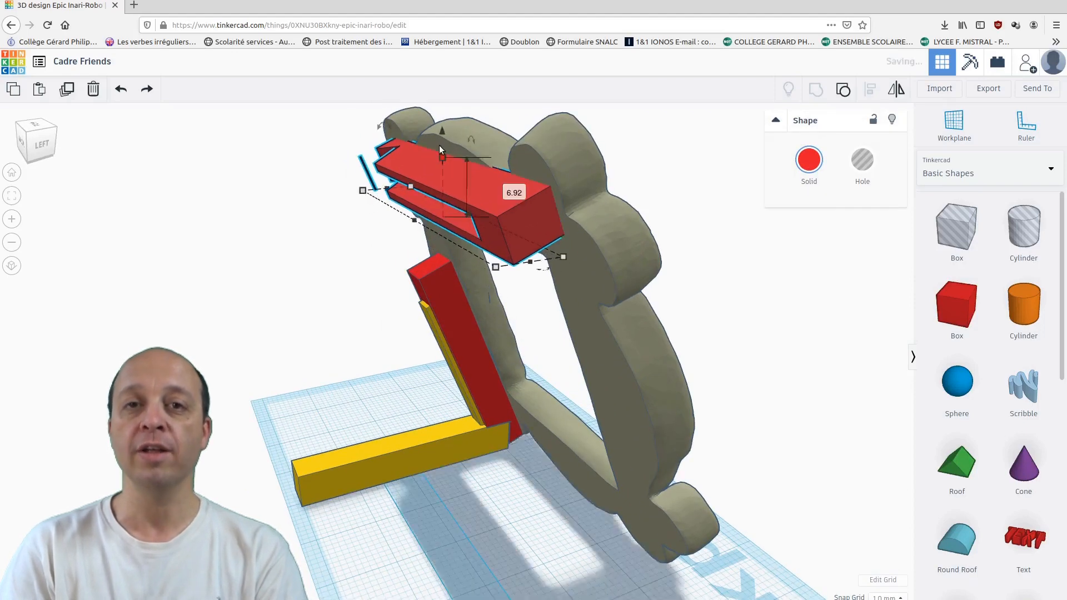
{"action": "right_click_drag", "start_coordinate": [562, 301], "coordinate": [590, 140]}
{"action": "left_click_drag", "start_coordinate": [605, 131], "coordinate": [604, 130]}
{"action": "right_click_drag", "start_coordinate": [604, 130], "coordinate": [516, 238]}
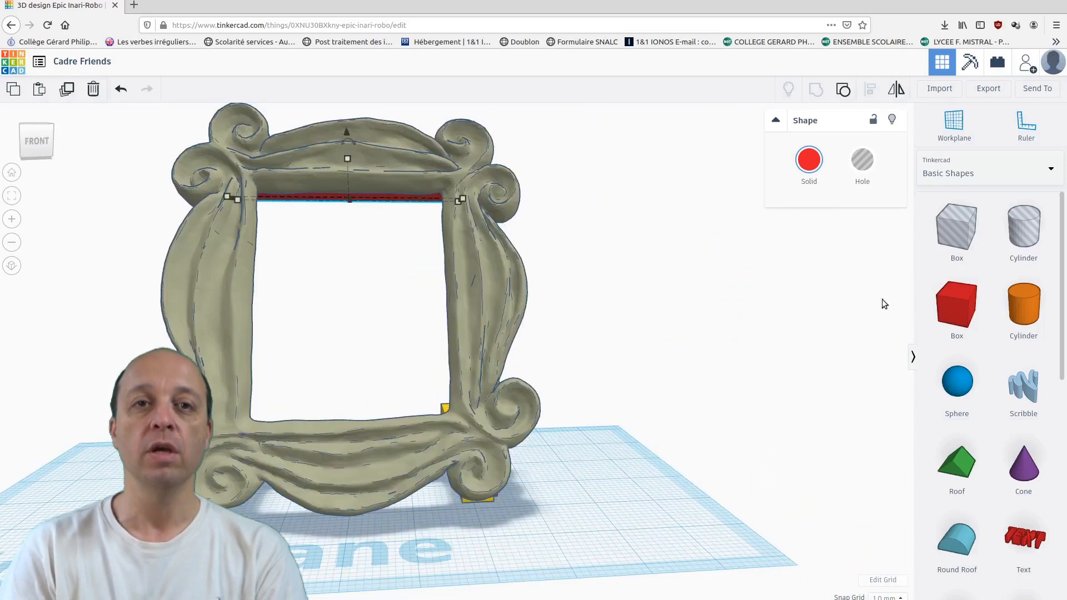
Add a text shape reading "Pour" plus the recipient's first name and scale it down in front of the frame
{"action": "scroll", "coordinate": [1022, 410], "scroll_direction": "down", "scroll_amount": 3}
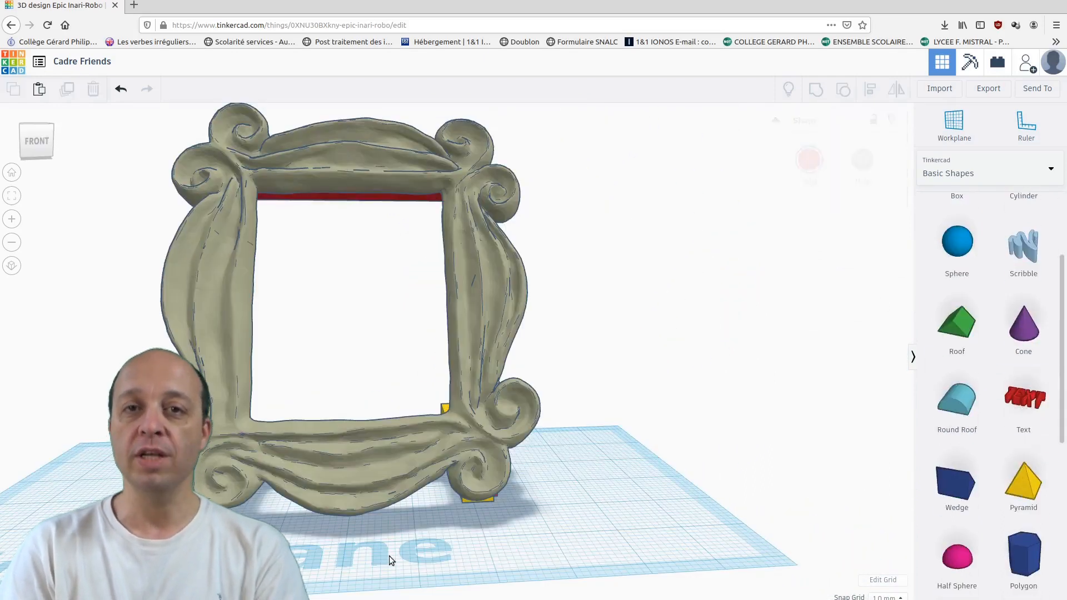
{"action": "left_click_drag", "start_coordinate": [1025, 398], "coordinate": [545, 520]}
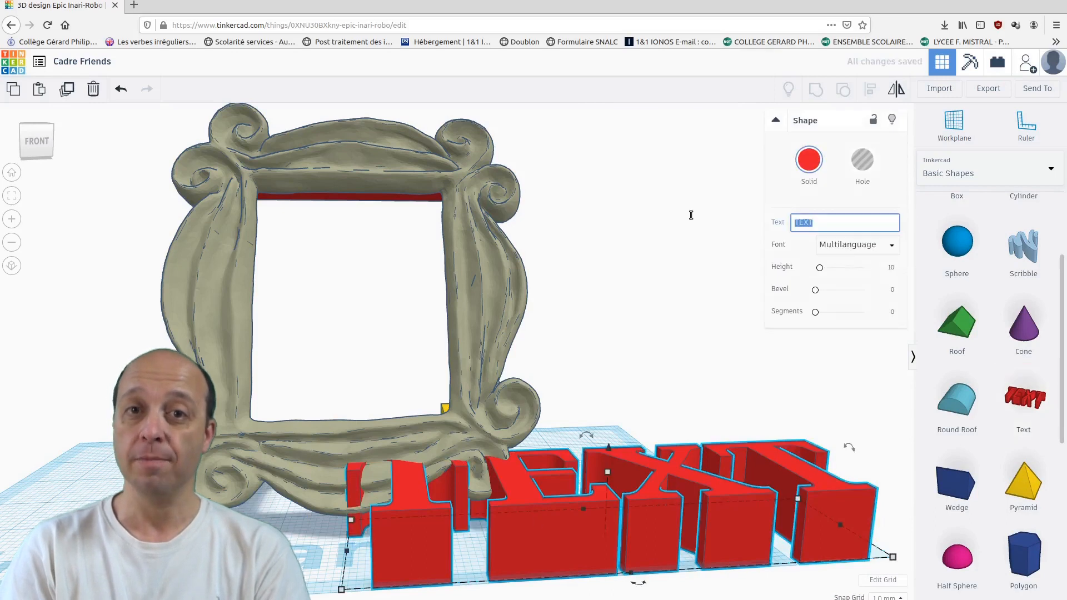
{"action": "type", "text": "Pour Chloé"}
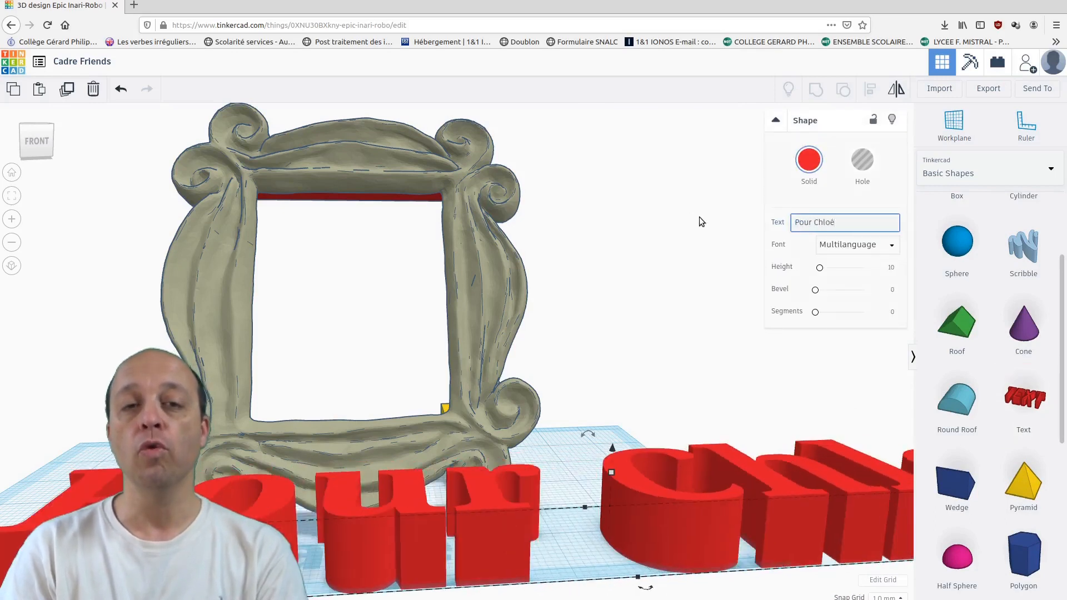
{"action": "scroll", "coordinate": [490, 389], "scroll_direction": "down", "scroll_amount": 5}
{"action": "left_click_drag", "start_coordinate": [210, 494], "coordinate": [361, 464], "text": "shift"}
{"action": "scroll", "coordinate": [462, 478], "scroll_direction": "up", "scroll_amount": 5}
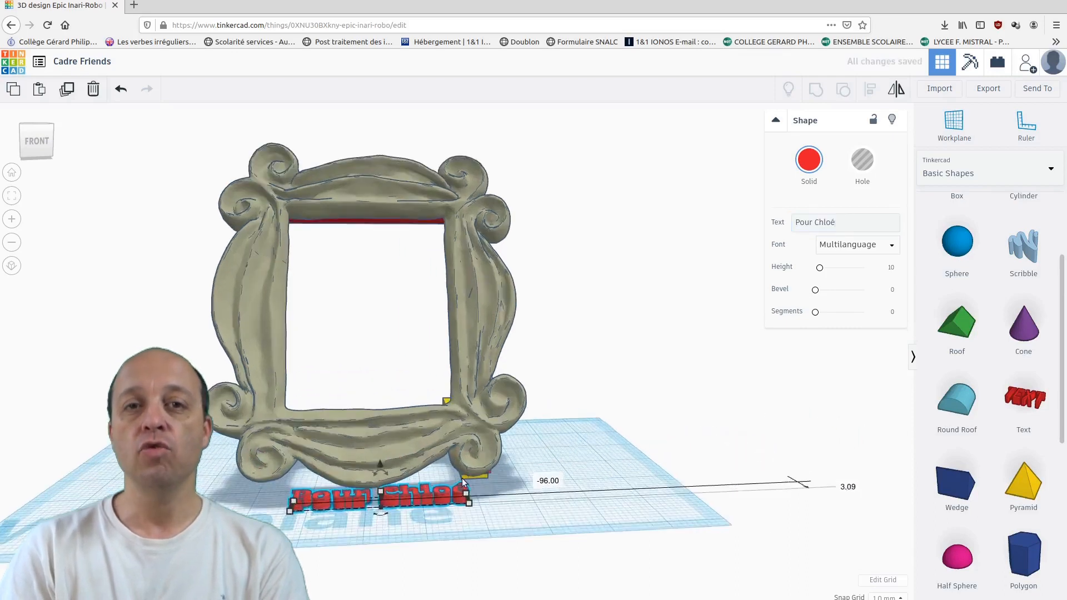
Raise the dedication text 10 mm above the workplane and place it against the front of the frame's lower border
{"action": "right_click_drag", "start_coordinate": [384, 479], "coordinate": [303, 523]}
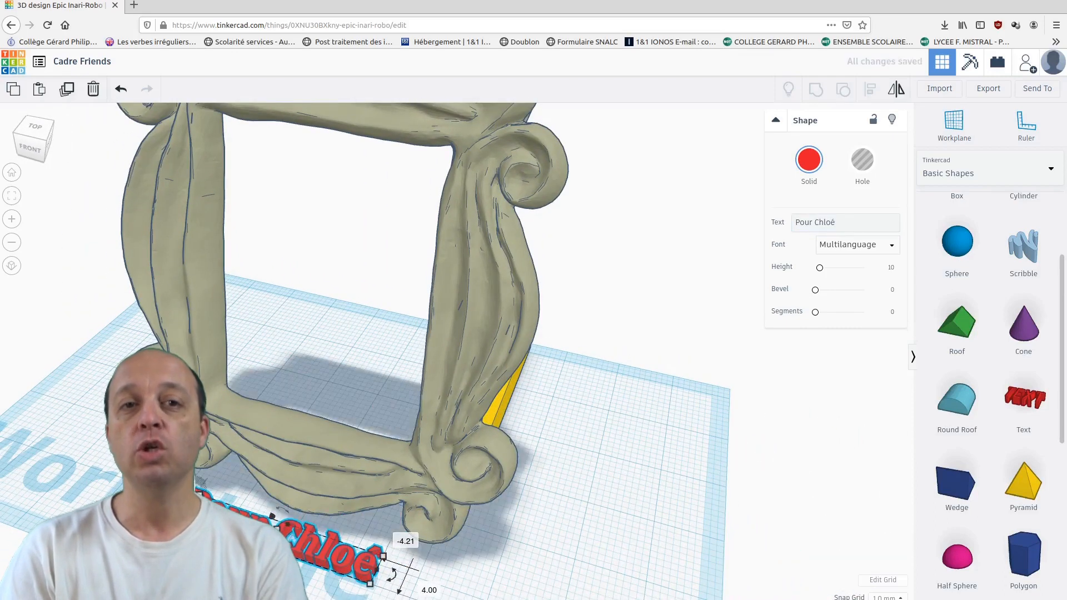
{"action": "scroll", "coordinate": [389, 583], "scroll_direction": "up", "scroll_amount": 2}
{"action": "middle_click_drag", "start_coordinate": [222, 431], "coordinate": [223, 416]}
{"action": "left_click_drag", "start_coordinate": [195, 556], "coordinate": [262, 383]}
{"action": "right_click_drag", "start_coordinate": [262, 382], "coordinate": [251, 338]}
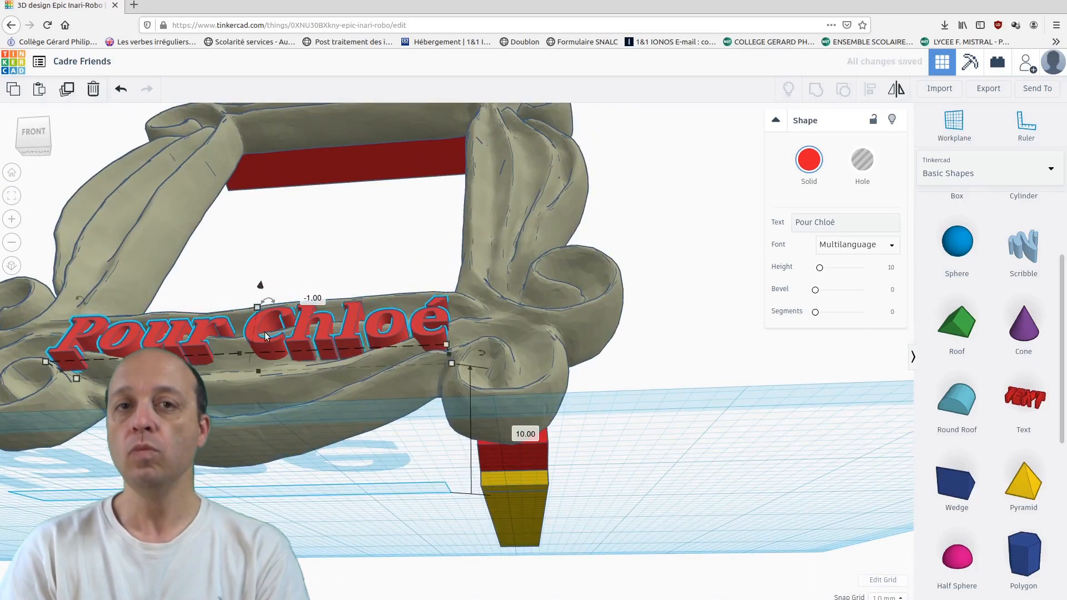
Group the slotted red upright with the picture frame
{"action": "right_click_drag", "start_coordinate": [262, 284], "coordinate": [361, 310]}
{"action": "scroll", "coordinate": [364, 310], "scroll_direction": "down", "scroll_amount": 6}
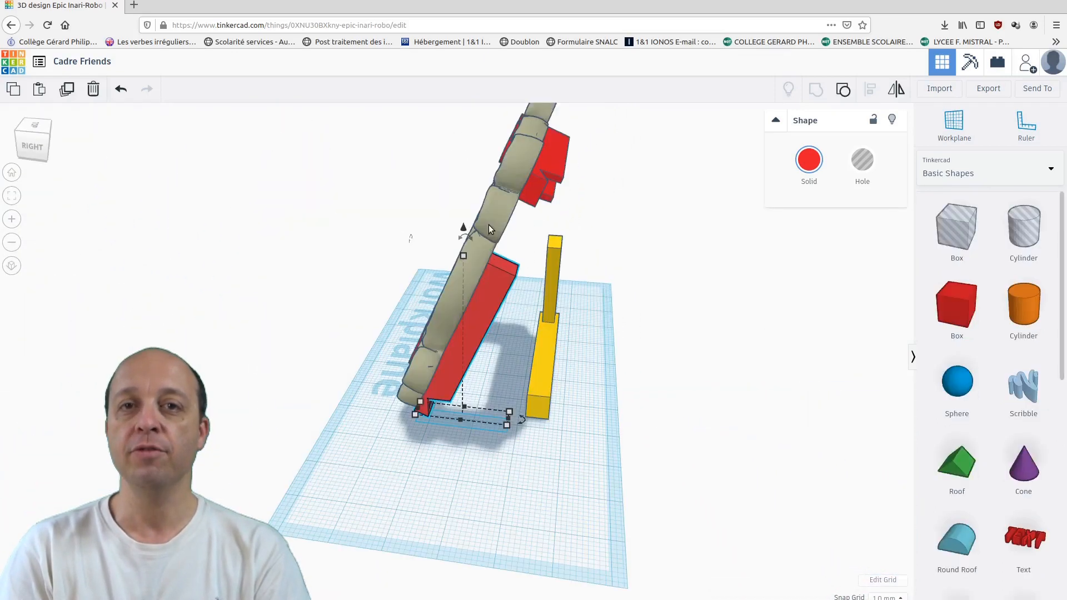
{"action": "left_click", "coordinate": [488, 225], "text": "shift"}
{"action": "left_click", "coordinate": [816, 89]}
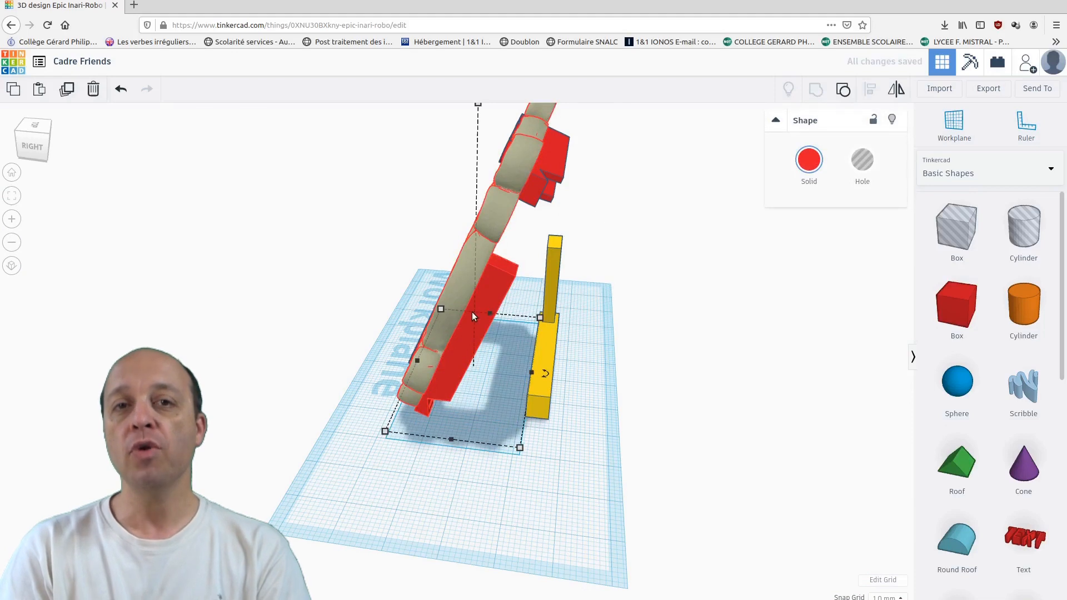
Group the slotted crosspiece behind the upper border with the frame, leaving the yellow foot separate
{"action": "left_click", "coordinate": [547, 322]}
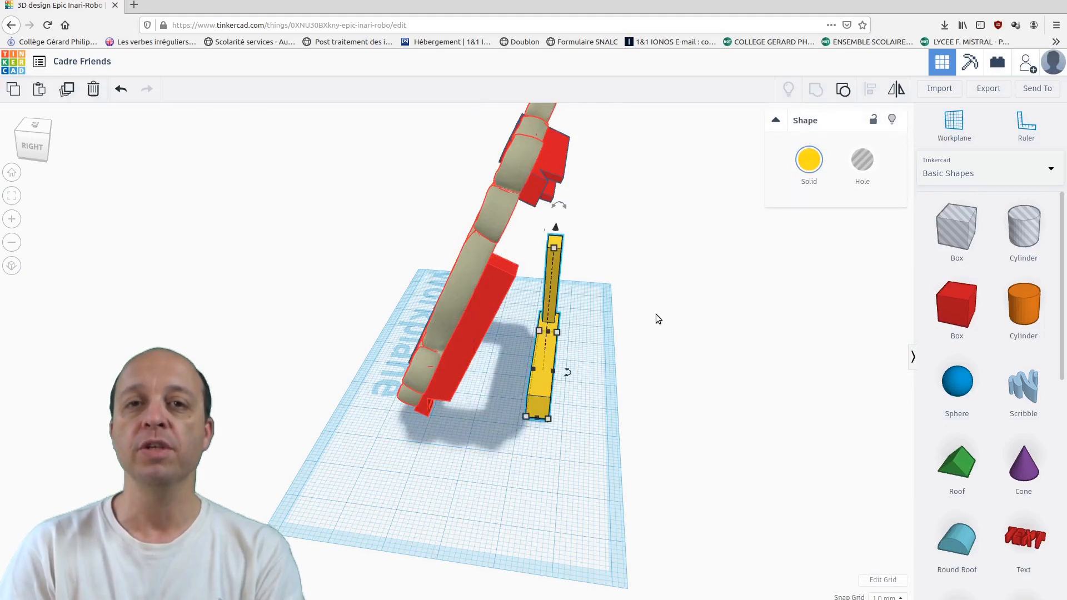
{"action": "right_click_drag", "start_coordinate": [655, 315], "coordinate": [488, 249]}
{"action": "left_click", "coordinate": [550, 150]}
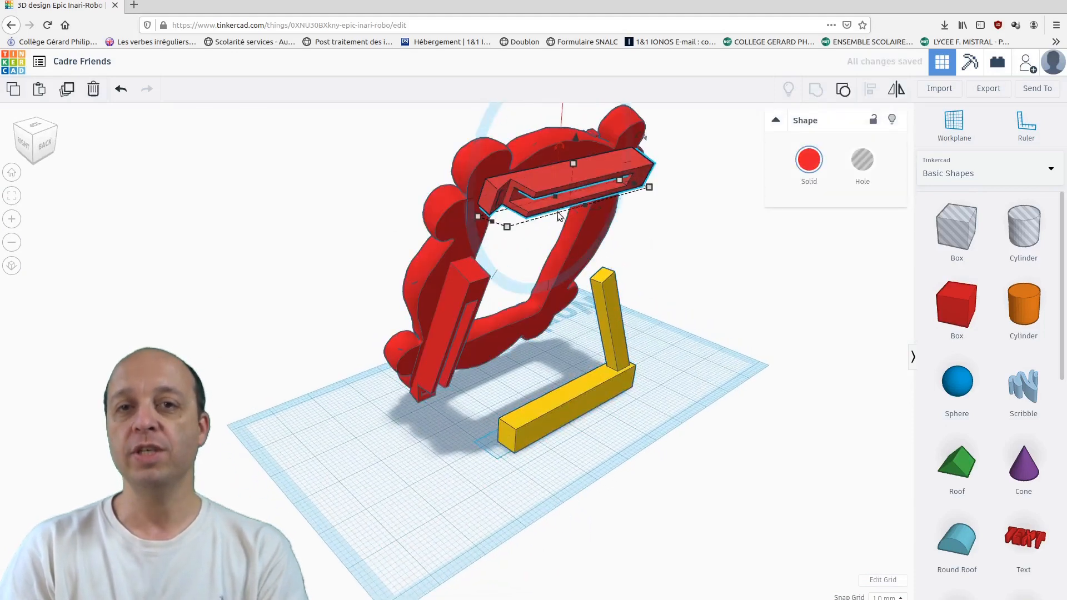
{"action": "left_click", "coordinate": [569, 178]}
{"action": "left_click", "coordinate": [570, 178], "text": "shift"}
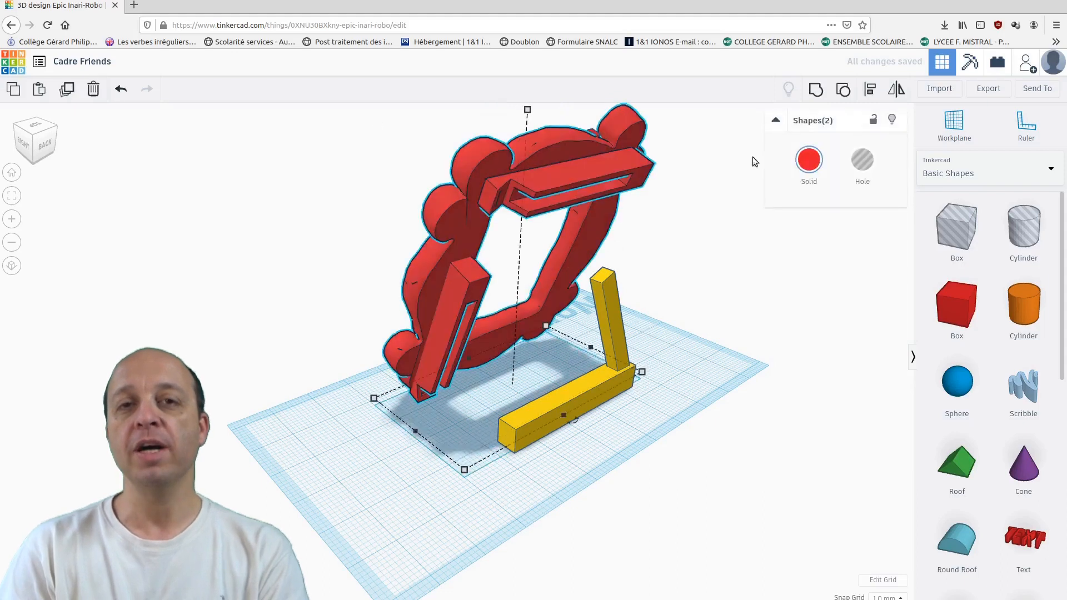
{"action": "left_click", "coordinate": [816, 89]}
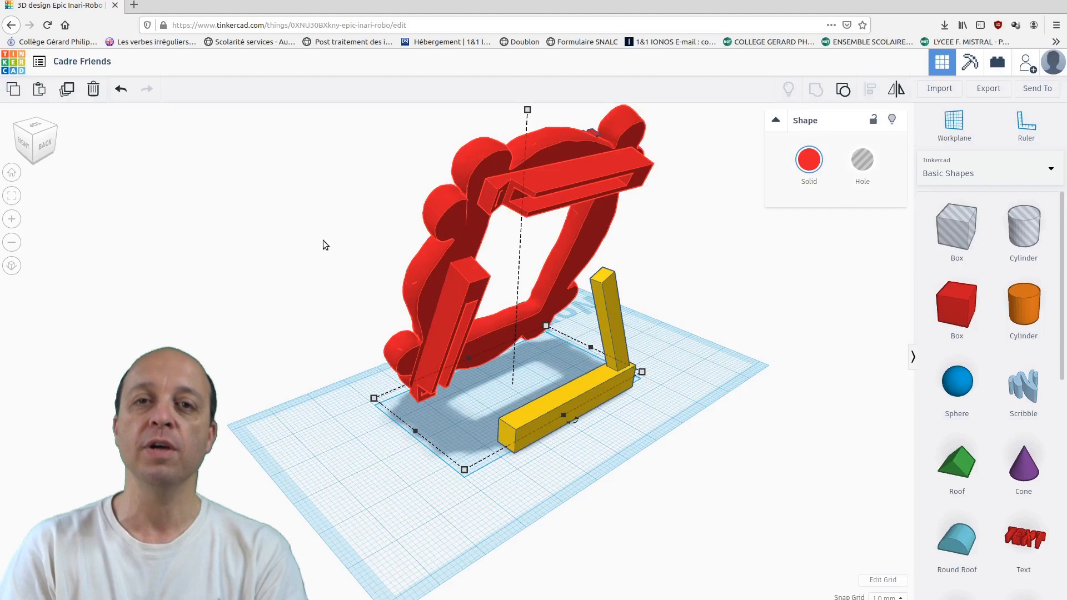
Group the "Noël 2019" text on the upper border with the frame
{"action": "right_click_drag", "start_coordinate": [323, 240], "coordinate": [412, 182]}
{"action": "left_click", "coordinate": [432, 163]}
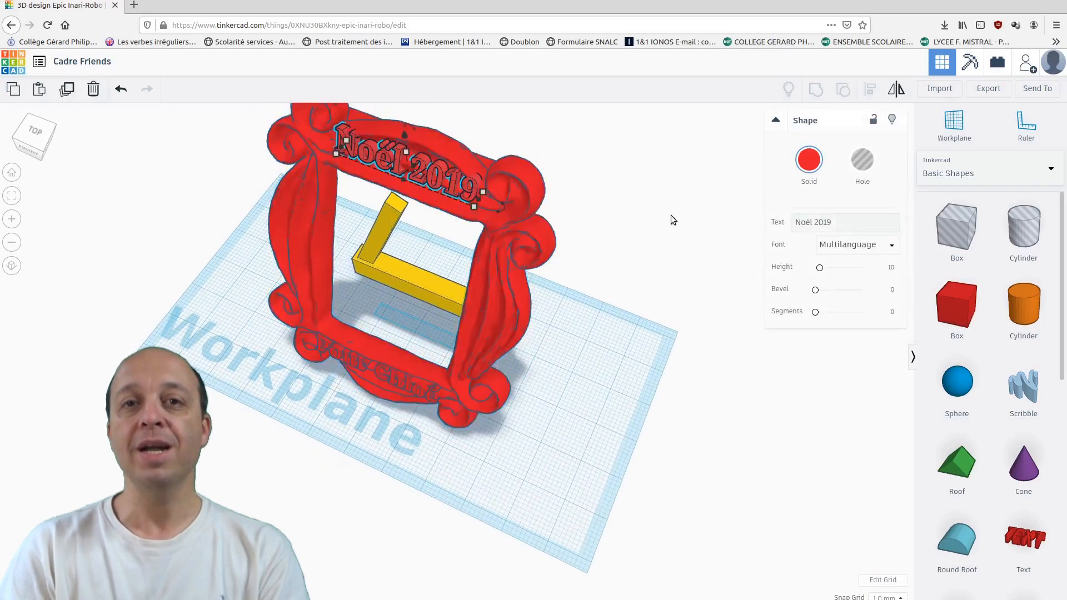
{"action": "left_click", "coordinate": [473, 157], "text": "shift"}
{"action": "left_click", "coordinate": [814, 93]}
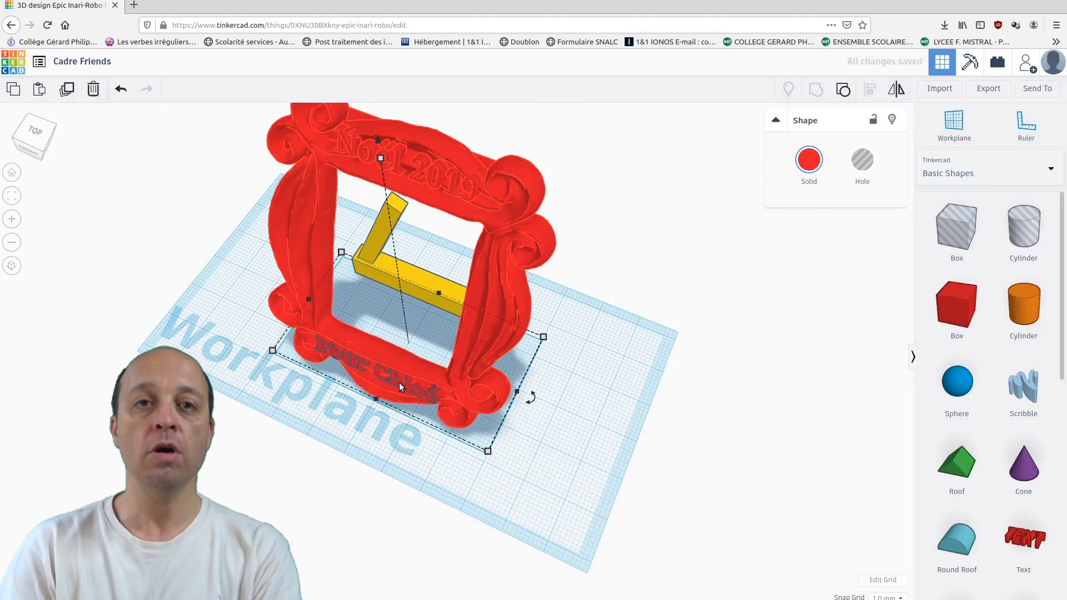
Export everything in the design as an STL and save the file Cadre Friends.stl
{"action": "left_click", "coordinate": [988, 88]}
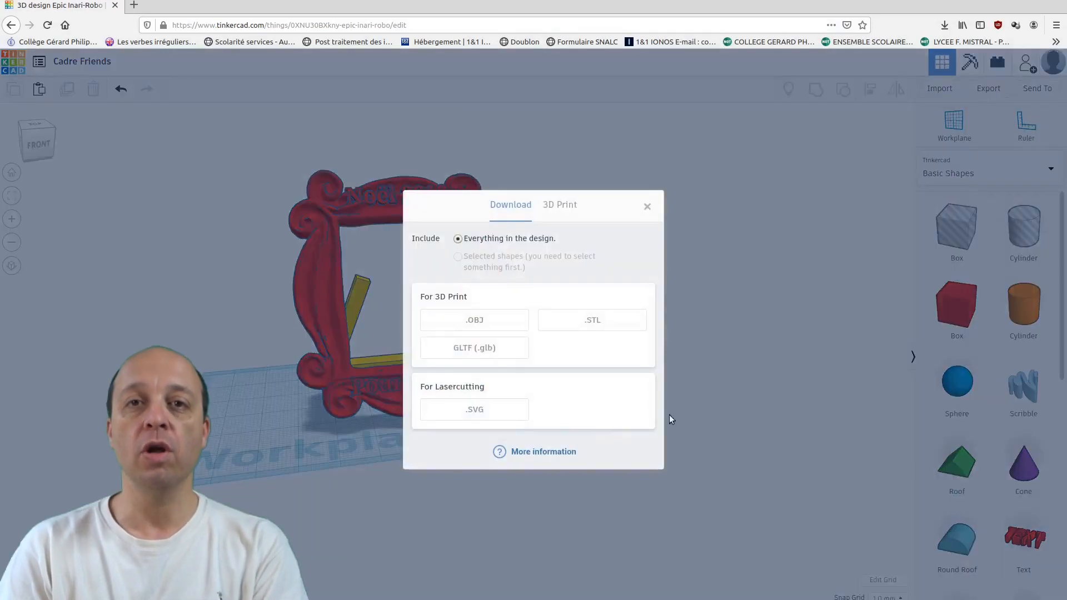
{"action": "left_click", "coordinate": [580, 321]}
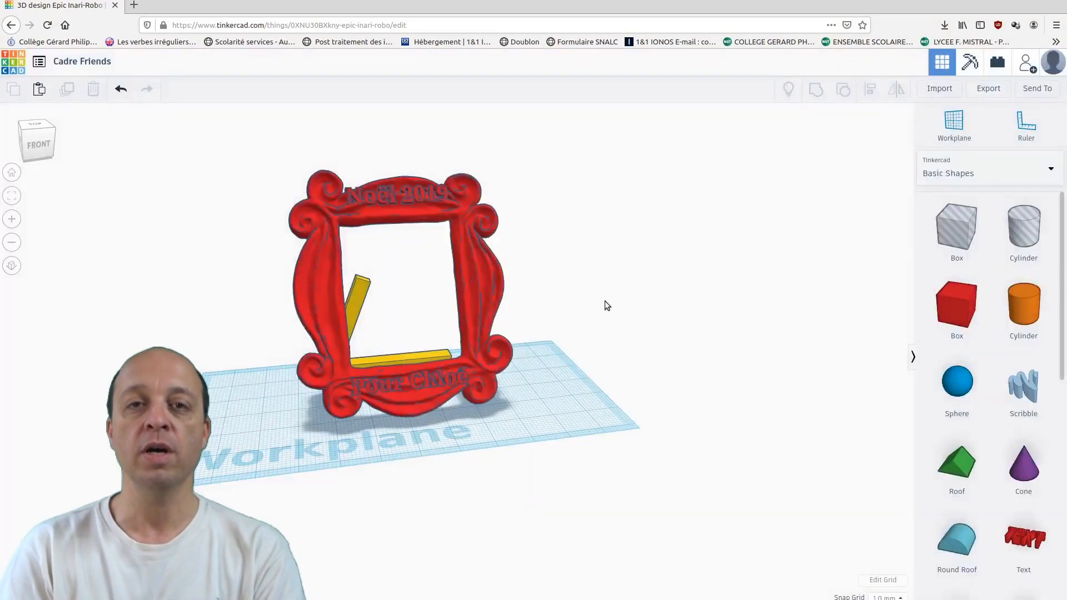
{"action": "left_click", "coordinate": [988, 88]}
{"action": "left_click", "coordinate": [569, 318]}
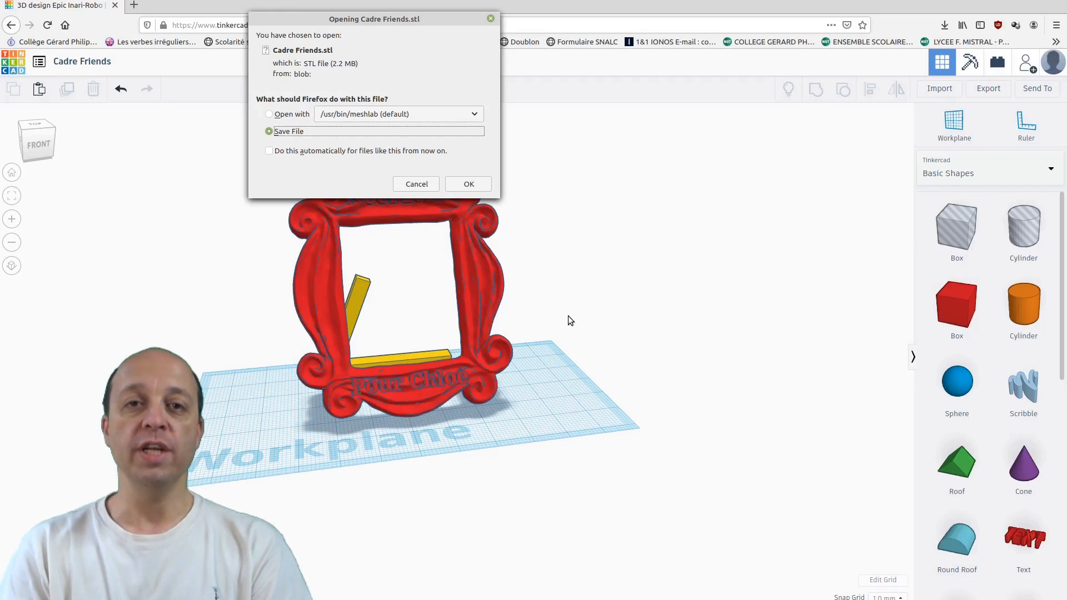
{"action": "left_click", "coordinate": [469, 184]}
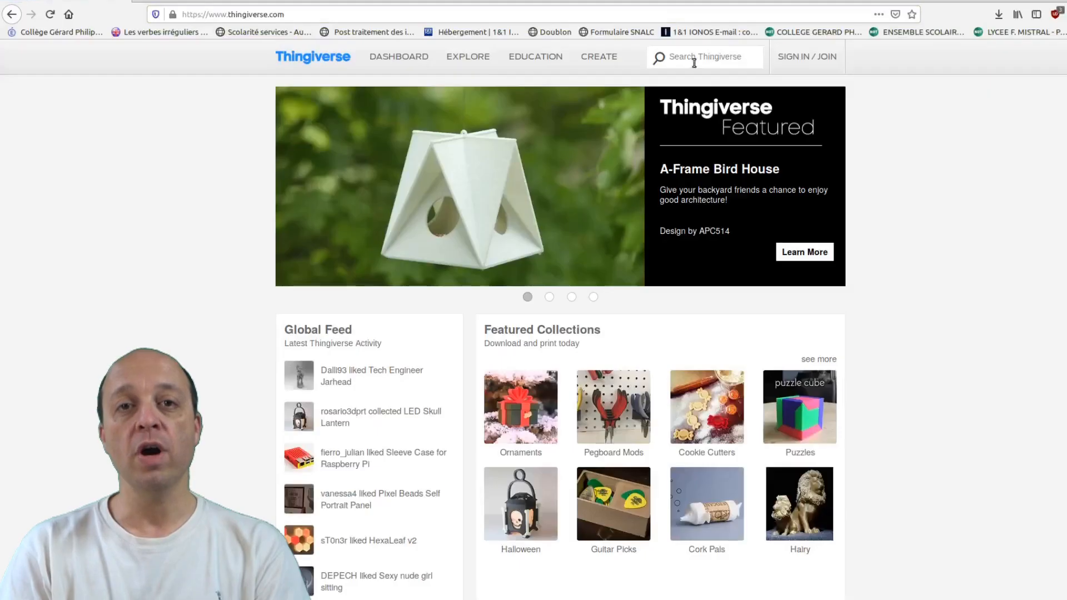
Search Thingiverse for "unicorn" and open the PowderPuff Unicorn model
{"action": "left_click", "coordinate": [700, 56]}
{"action": "type", "text": "unicor"}
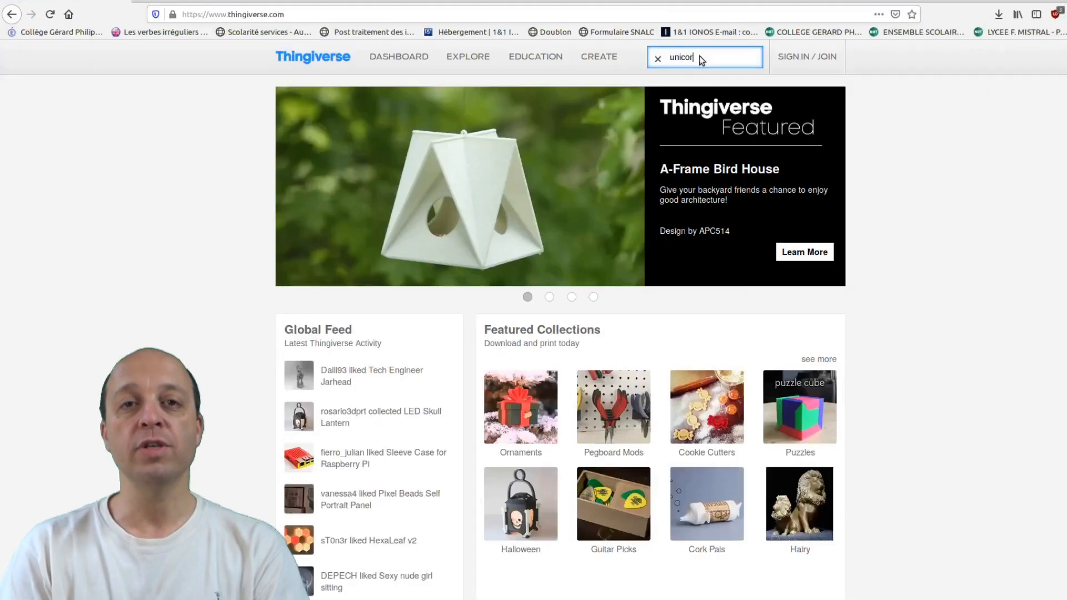
{"action": "scroll", "coordinate": [816, 356], "scroll_direction": "down", "scroll_amount": 12}
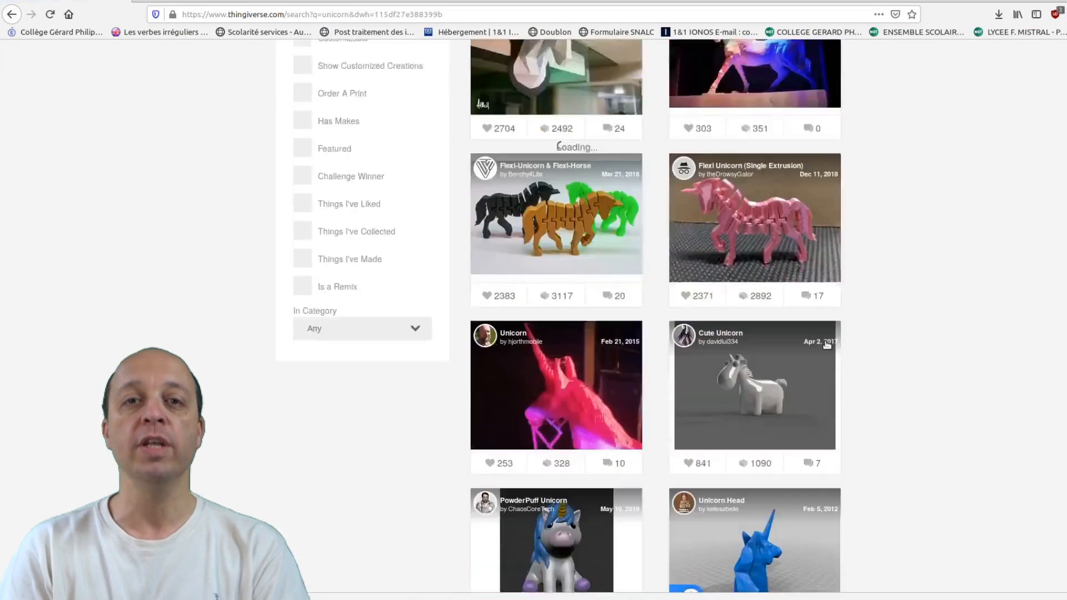
{"action": "left_click", "coordinate": [553, 437]}
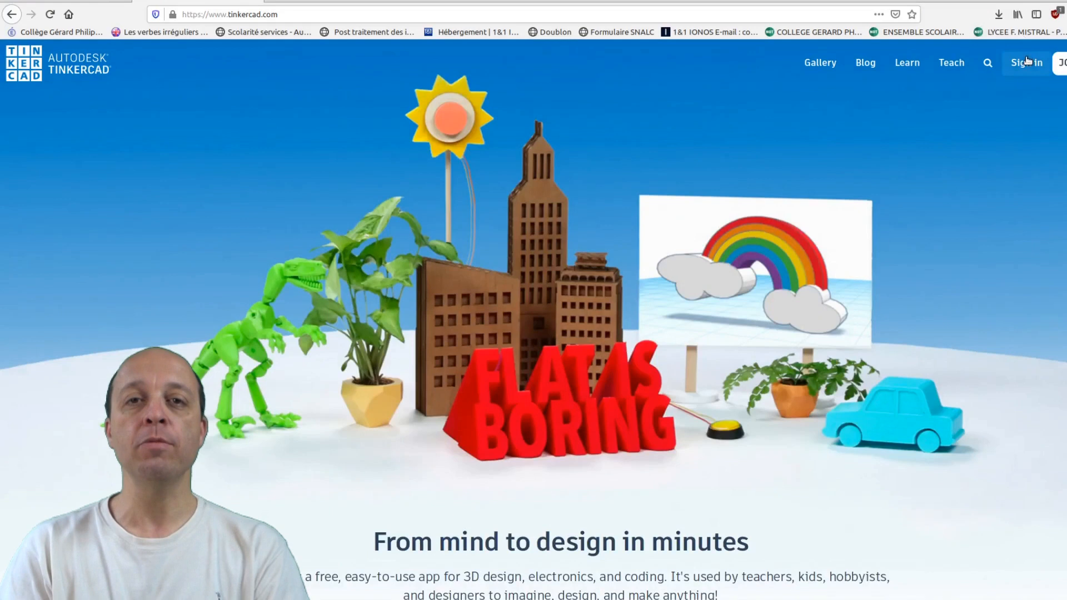
Switch to Tinkercad, sign in to the account and create a new design
{"action": "left_click", "coordinate": [1024, 62]}
{"action": "left_click", "coordinate": [593, 352]}
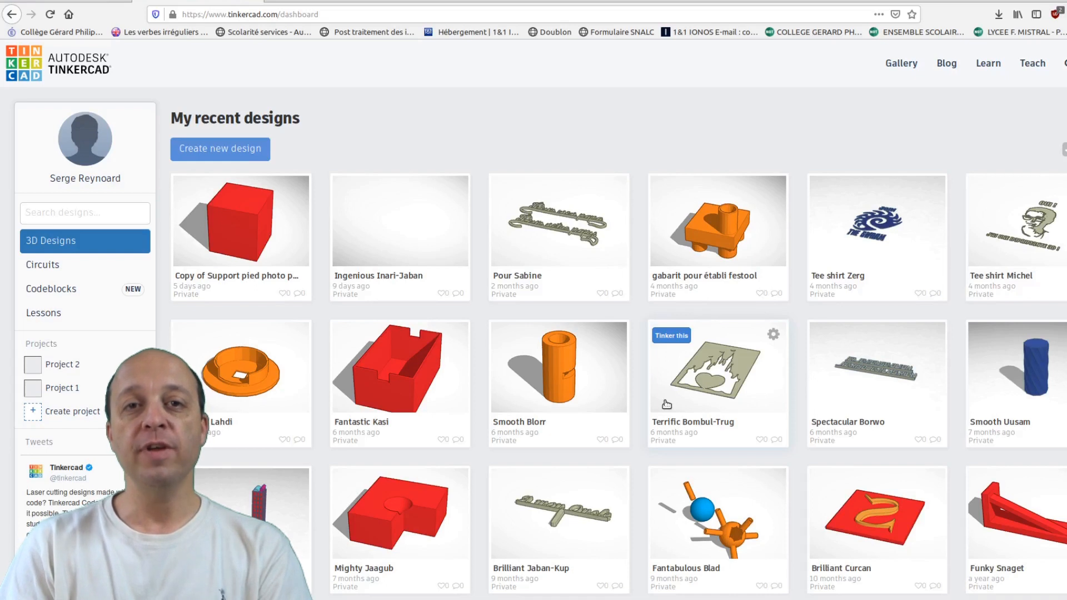
{"action": "left_click", "coordinate": [259, 150]}
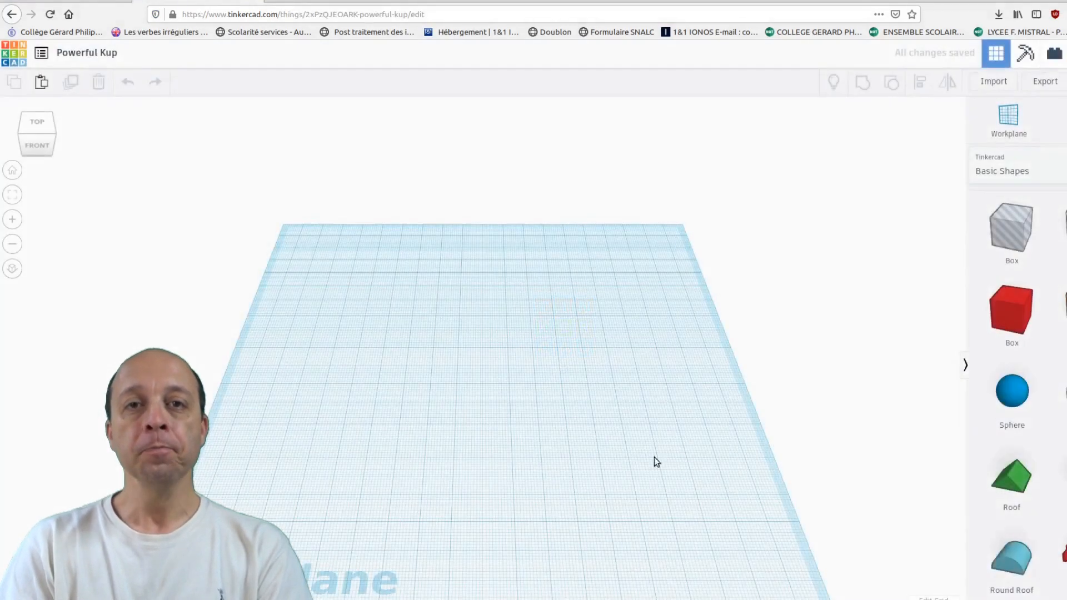
Try to import the downloaded unicorn mesh into the new design
{"action": "left_click", "coordinate": [994, 82]}
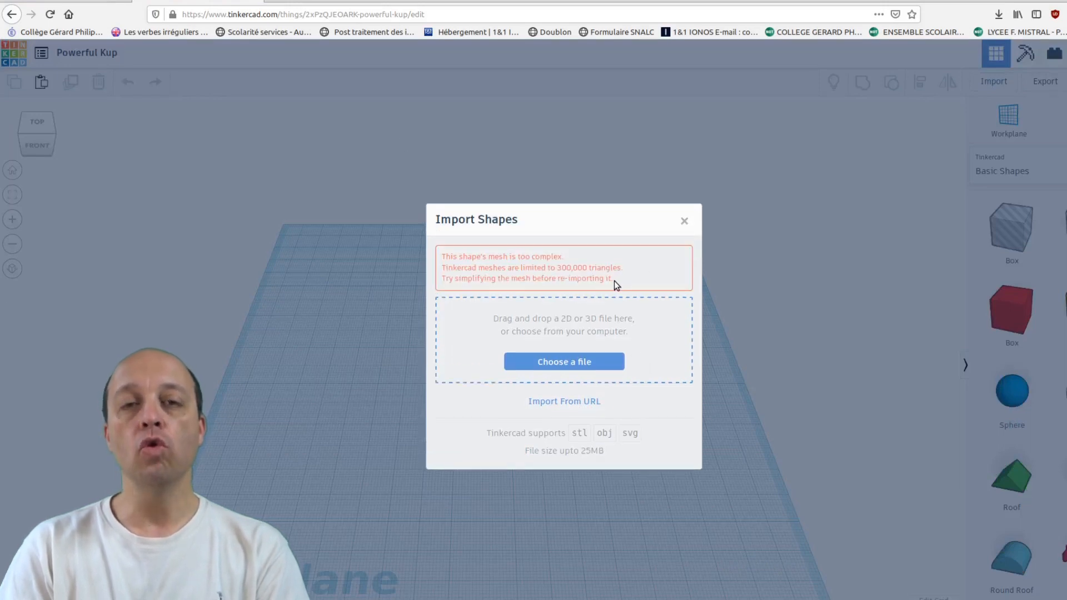
{"action": "left_click", "coordinate": [685, 222]}
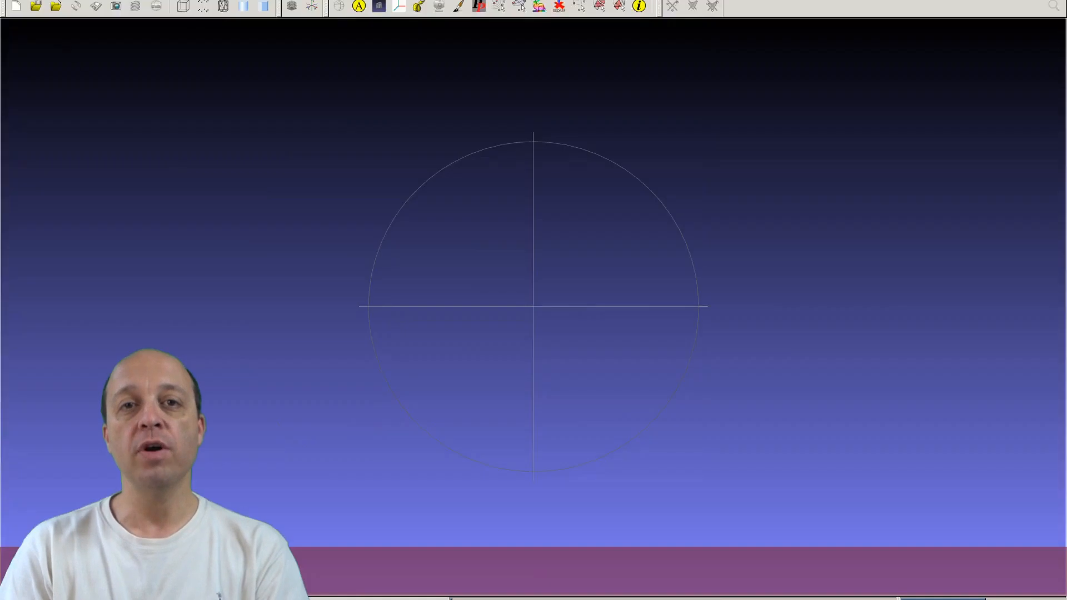
Switch to MeshLab and import CuteUnicorn.stl from the Impression 3D/PowderPuff_Unicorn/files folder
{"action": "left_click", "coordinate": [51, 53]}
{"action": "double_click", "coordinate": [453, 219]}
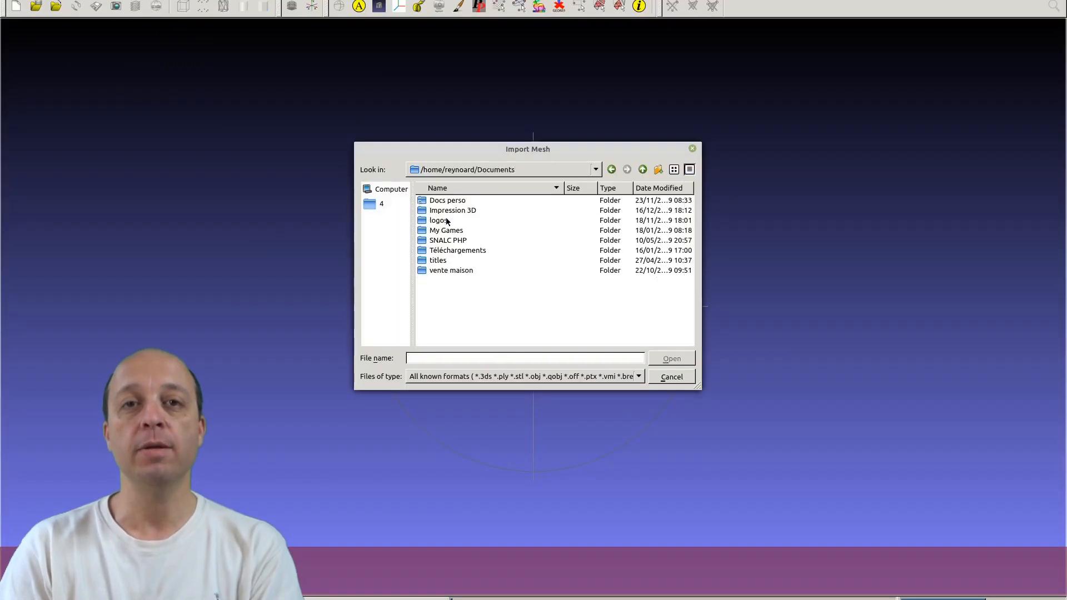
{"action": "double_click", "coordinate": [443, 211]}
{"action": "double_click", "coordinate": [469, 321]}
{"action": "double_click", "coordinate": [446, 199]}
{"action": "double_click", "coordinate": [439, 200]}
{"action": "left_click", "coordinate": [603, 285]}
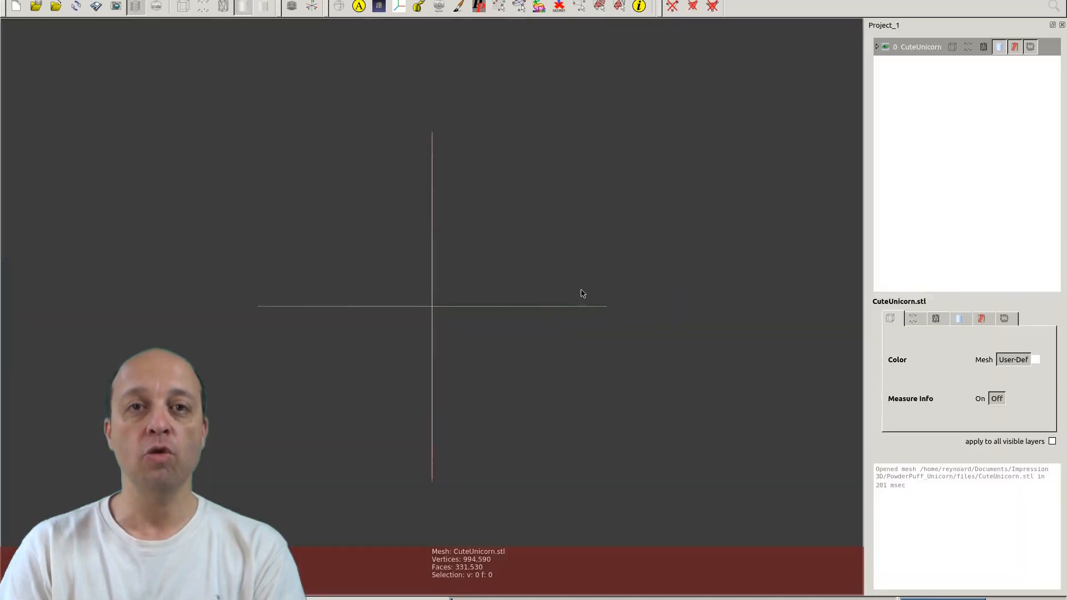
Start a Quadric Edge Collapse Decimation of the unicorn mesh with a target of 300000 faces
{"action": "left_click_drag", "start_coordinate": [492, 436], "coordinate": [475, 471]}
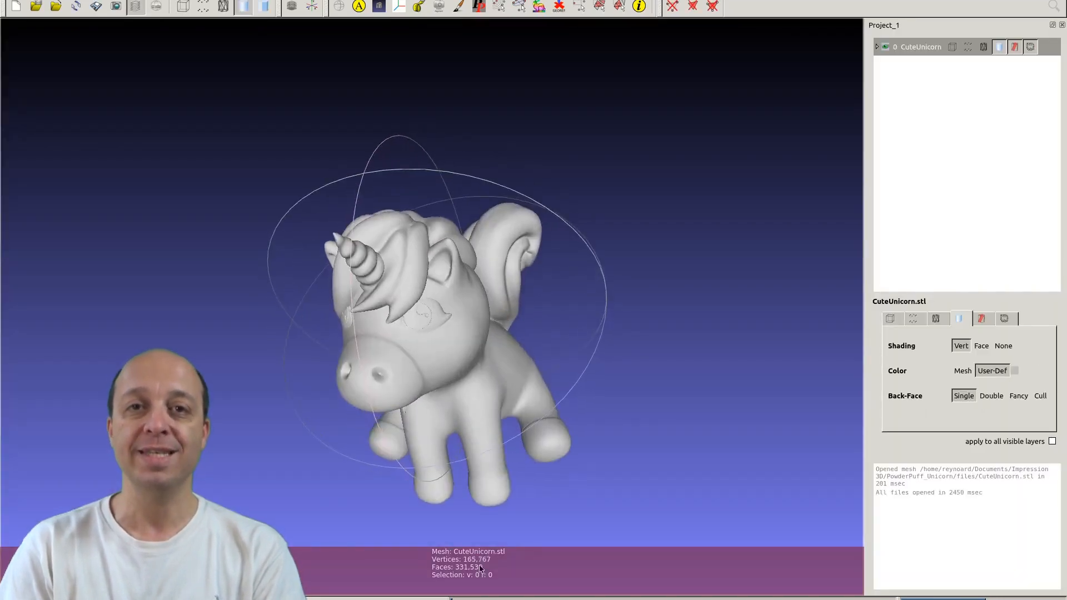
{"action": "left_click", "coordinate": [20, 0]}
{"action": "mouse_move", "coordinate": [72, 0]}
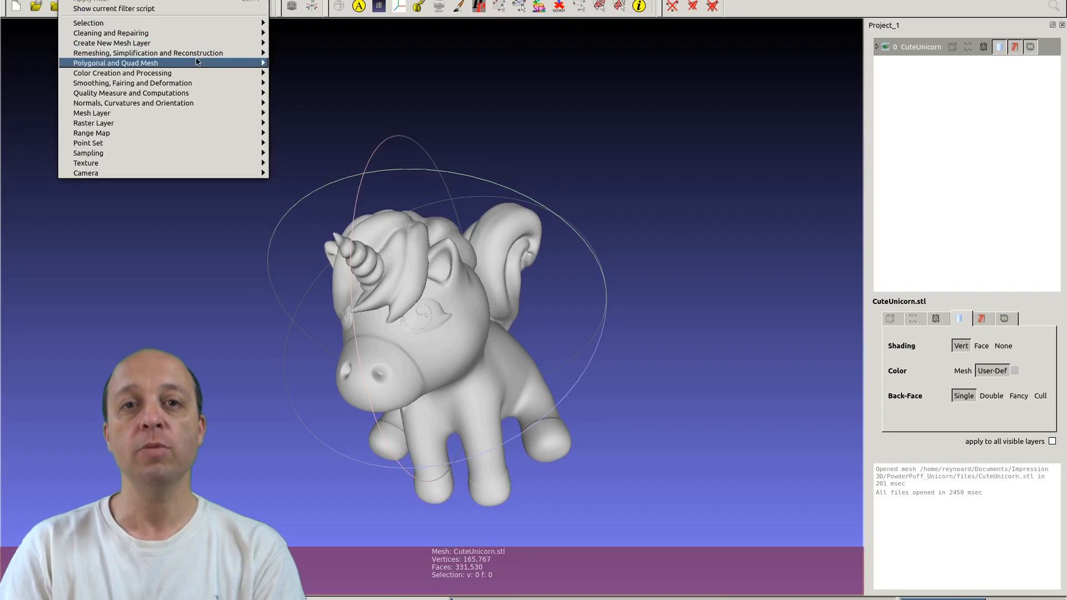
{"action": "mouse_move", "coordinate": [161, 54]}
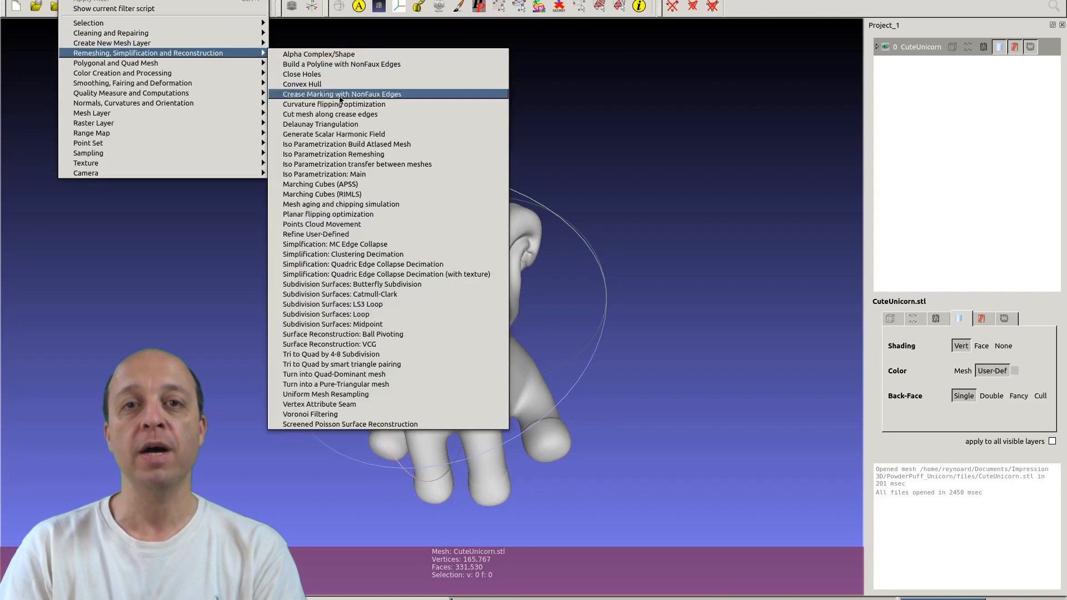
{"action": "left_click", "coordinate": [407, 265]}
{"action": "type", "text": "30000"}
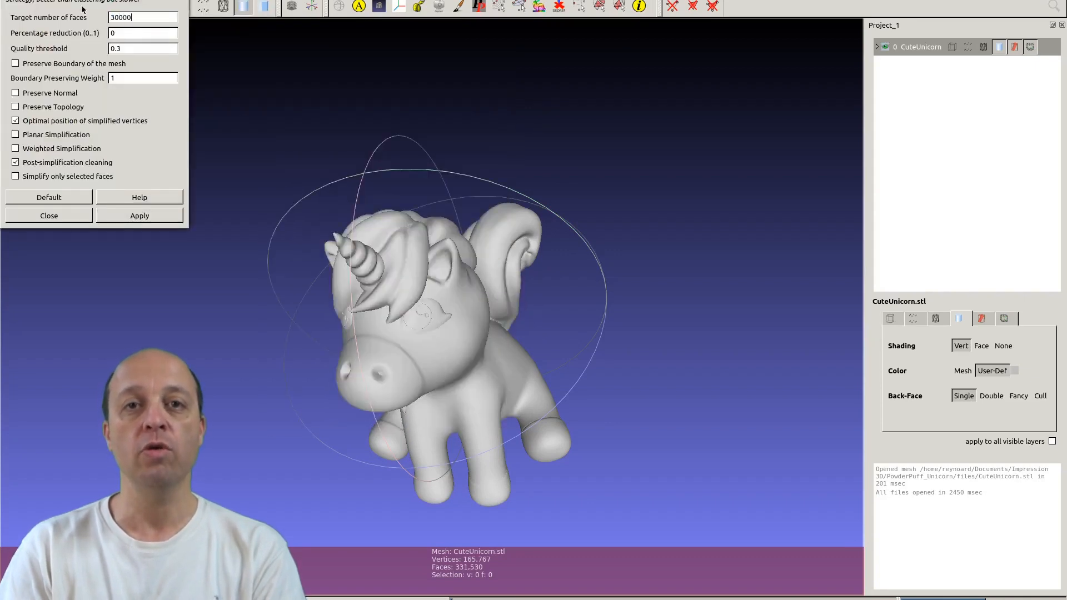
{"action": "type", "text": "0"}
Enable preserving the mesh boundary, normals and topology, and apply the decimation to the unicorn
{"action": "left_click", "coordinate": [25, 63]}
{"action": "left_click", "coordinate": [30, 95]}
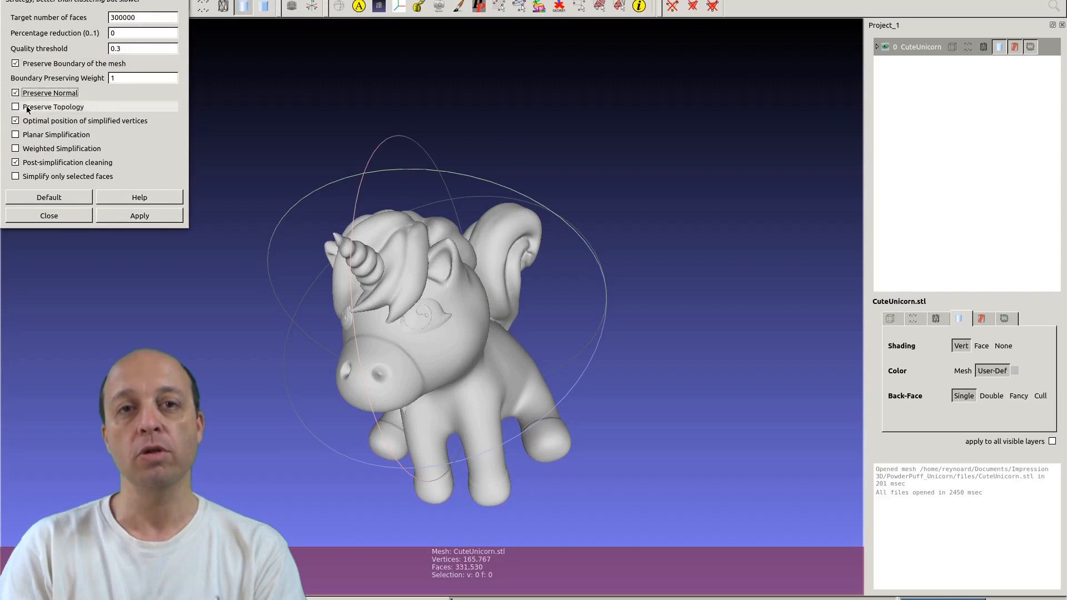
{"action": "left_click", "coordinate": [27, 108]}
{"action": "left_click", "coordinate": [125, 218]}
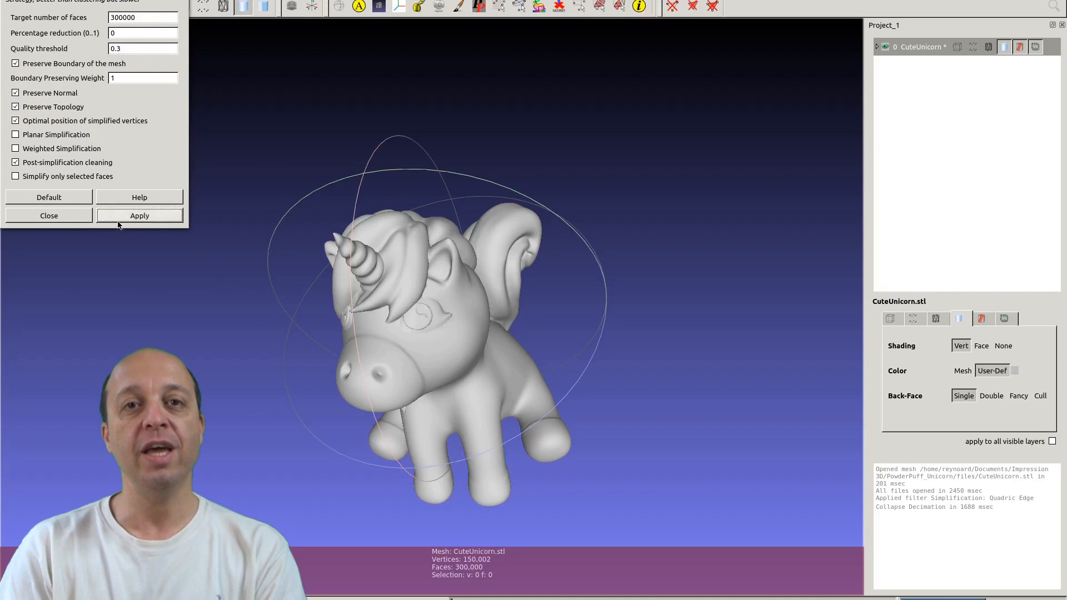
{"action": "left_click", "coordinate": [49, 216]}
Inspect the simplified unicorn's surface detail from several angles and distances
{"action": "left_click_drag", "start_coordinate": [409, 335], "coordinate": [525, 283]}
{"action": "scroll", "coordinate": [428, 318], "scroll_direction": "up", "scroll_amount": 5}
{"action": "scroll", "coordinate": [428, 317], "scroll_direction": "down", "scroll_amount": 6}
{"action": "scroll", "coordinate": [428, 315], "scroll_direction": "up", "scroll_amount": 4}
{"action": "scroll", "coordinate": [525, 284], "scroll_direction": "down", "scroll_amount": 8}
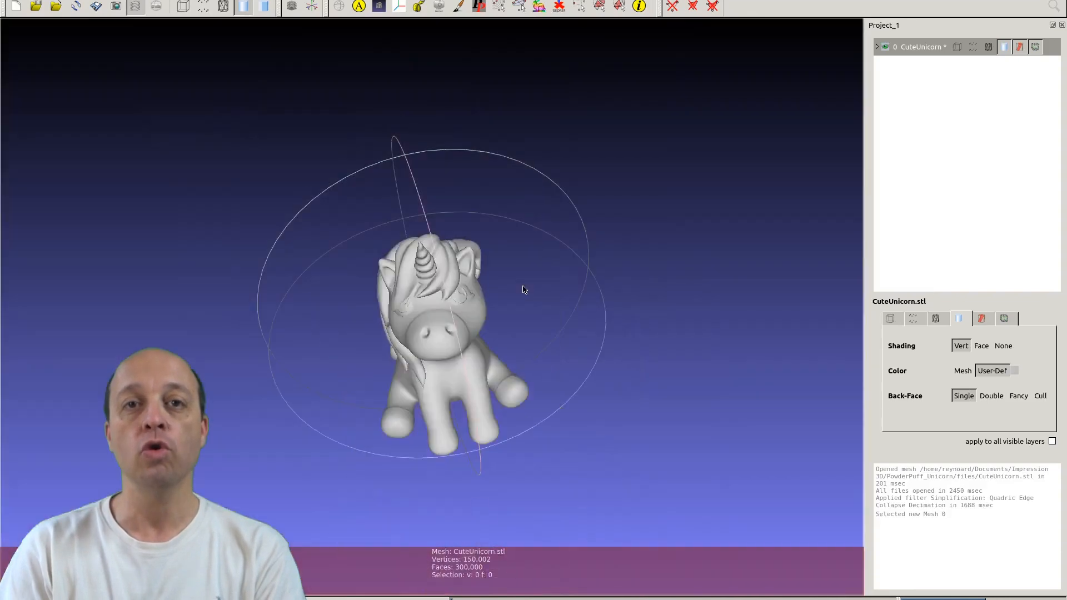
{"action": "scroll", "coordinate": [523, 289], "scroll_direction": "up", "scroll_amount": 3}
{"action": "scroll", "coordinate": [522, 292], "scroll_direction": "down", "scroll_amount": 1}
{"action": "left_click_drag", "start_coordinate": [549, 326], "coordinate": [426, 314]}
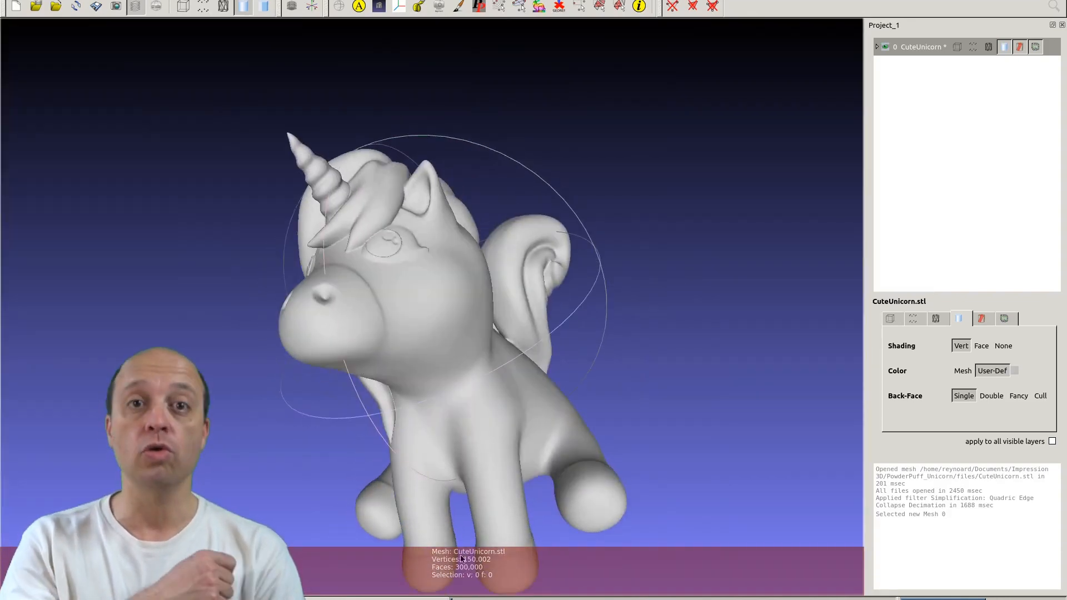
Export the simplified mesh as CuteUnicorn_LP.stl with binary encoding and Materialise color encoding
{"action": "left_click", "coordinate": [23, 0]}
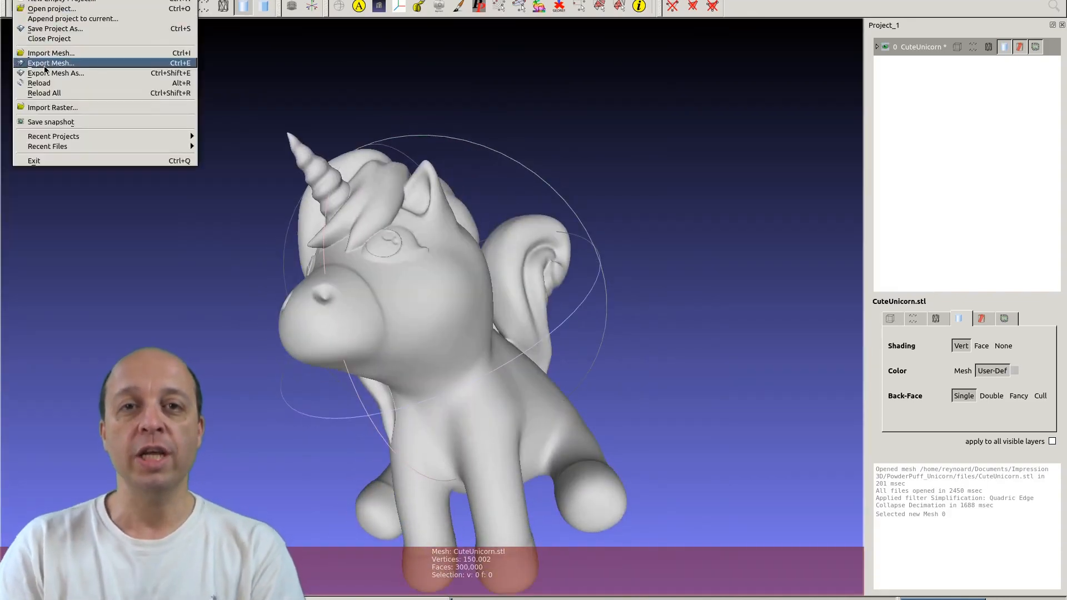
{"action": "left_click", "coordinate": [48, 74]}
{"action": "left_click", "coordinate": [447, 358]}
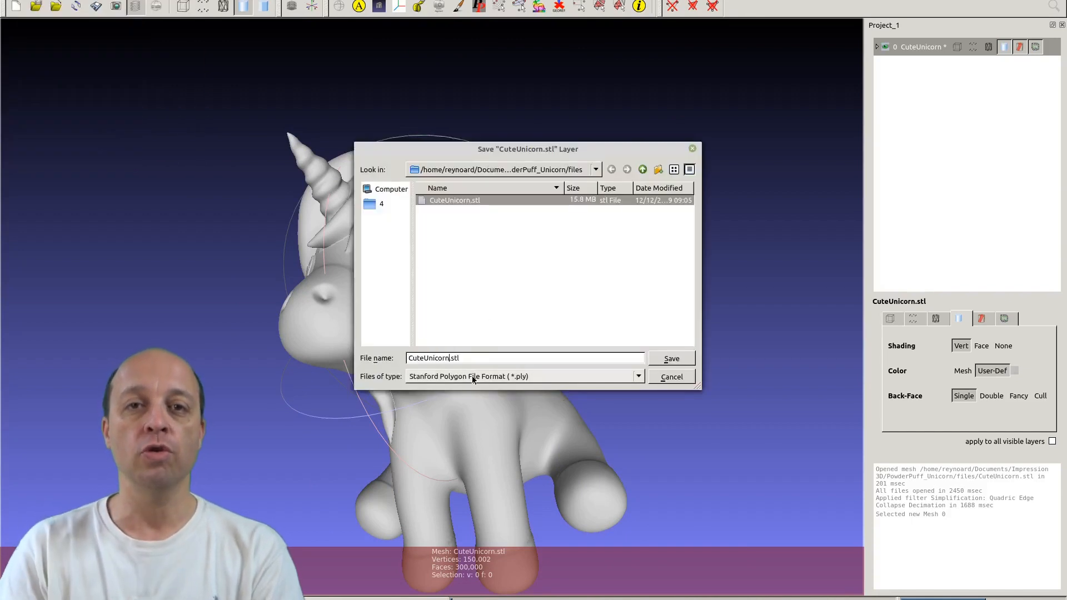
{"action": "type", "text": "_"}
{"action": "key", "text": "Return"}
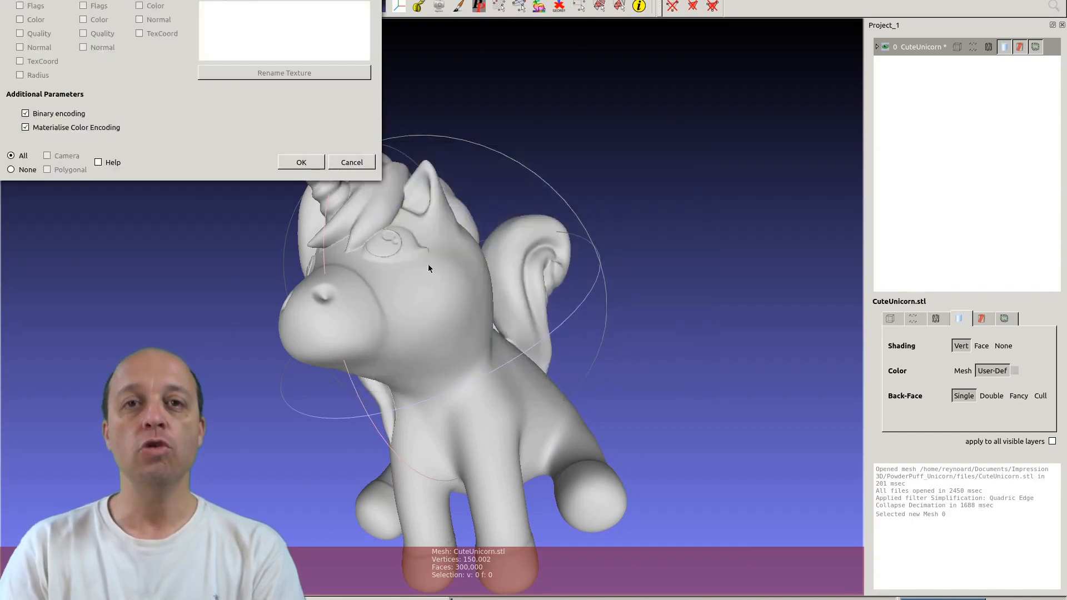
{"action": "left_click", "coordinate": [301, 162]}
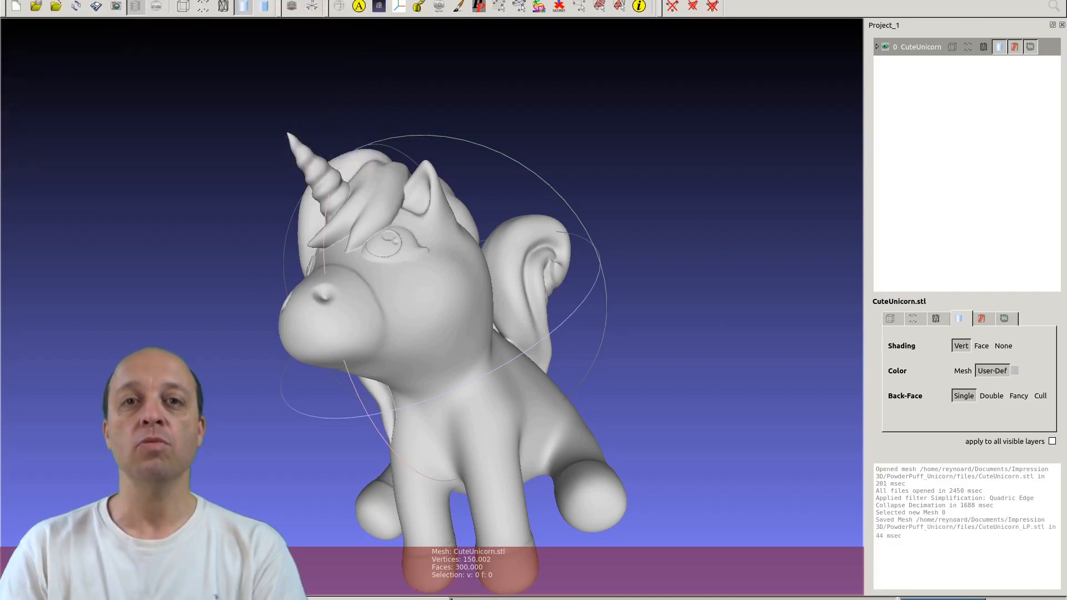
Switch to the Tinkercad design and turn the unicorn standing on the red base plate into a hole
{"action": "left_click", "coordinate": [1060, 2]}
{"action": "left_click", "coordinate": [700, 174]}
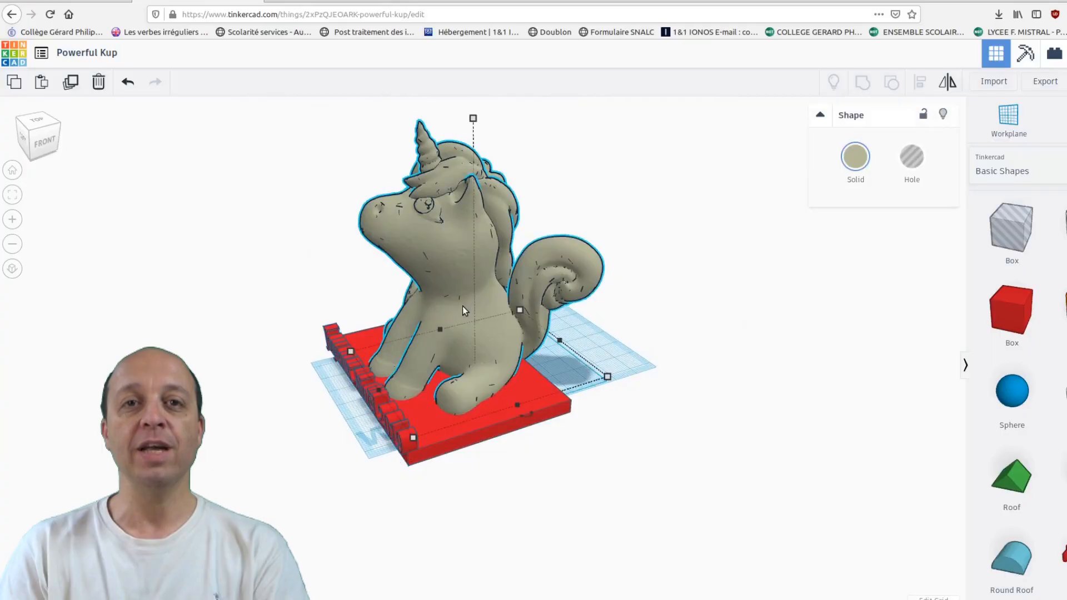
{"action": "left_click", "coordinate": [705, 348]}
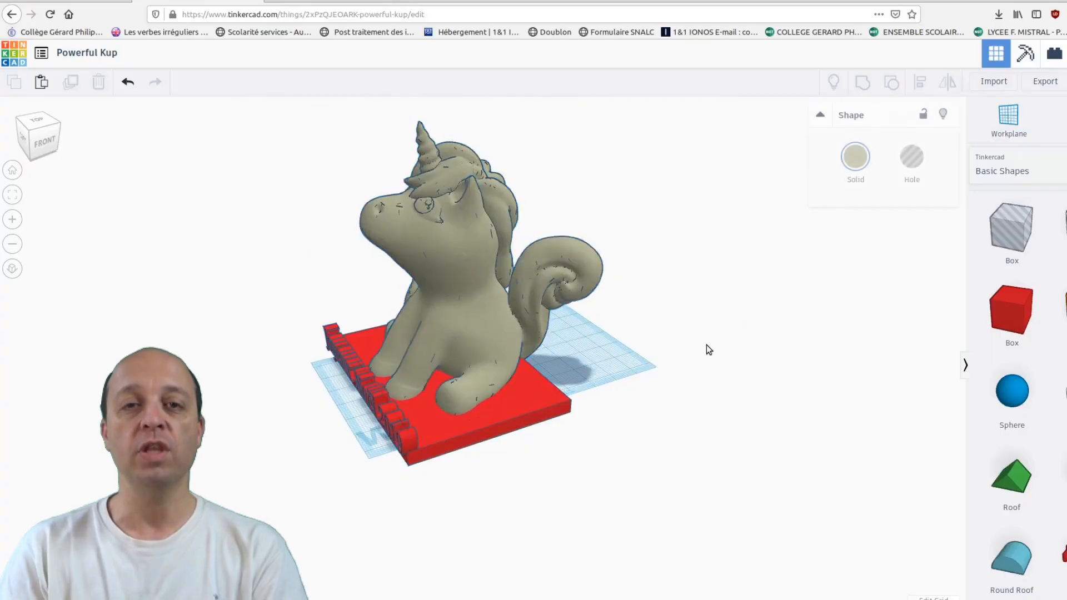
{"action": "left_click", "coordinate": [448, 330]}
{"action": "left_click", "coordinate": [911, 157]}
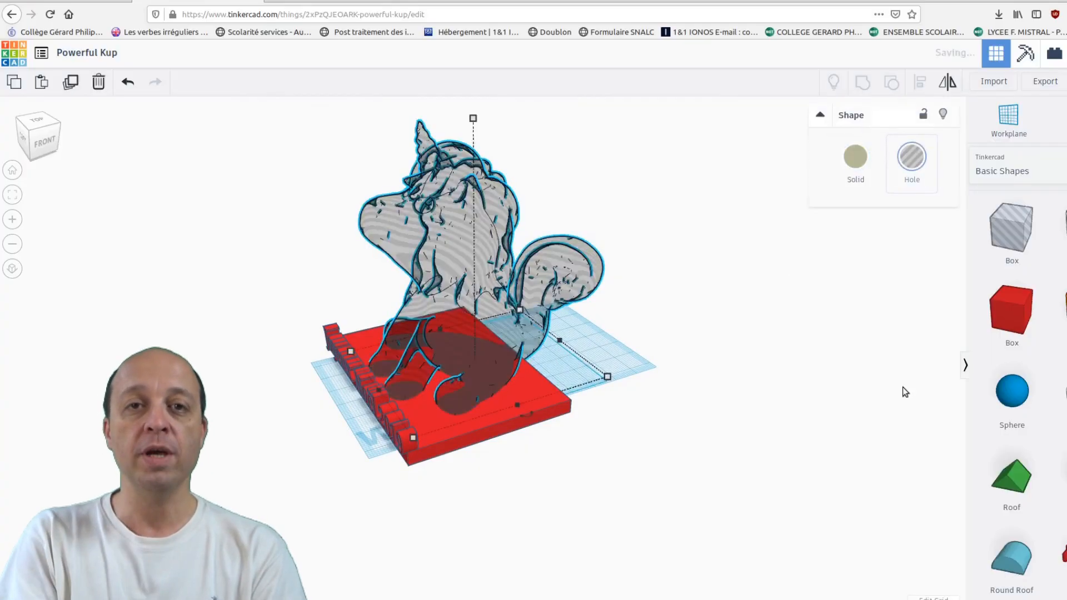
Group the unicorn hole with the red base plate to cut the unicorn's footprint into it, and inspect the recess
{"action": "left_click", "coordinate": [525, 395], "text": "shift"}
{"action": "left_click", "coordinate": [861, 84]}
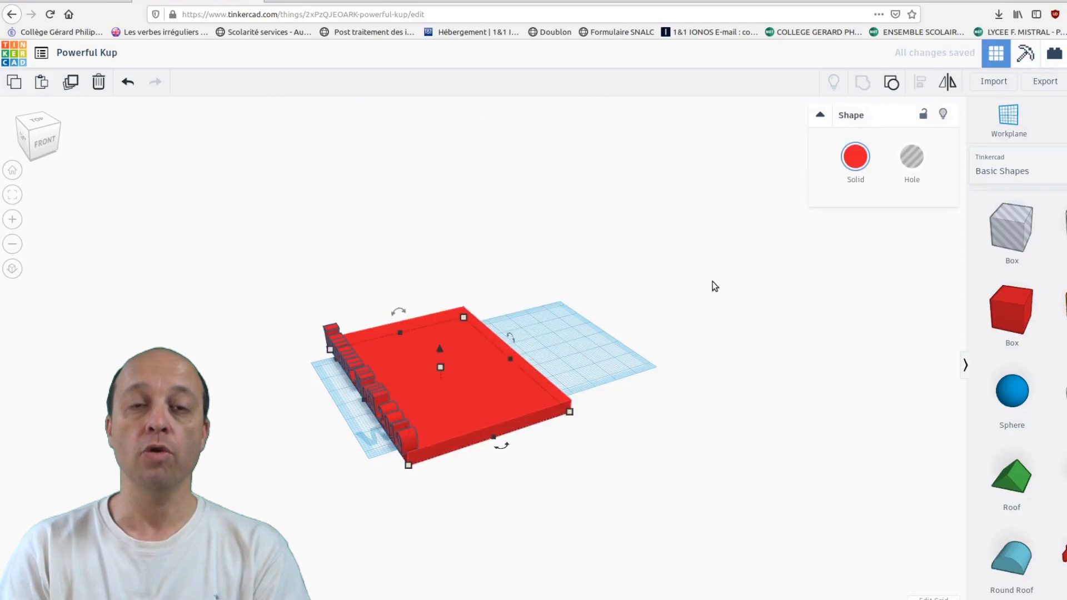
{"action": "scroll", "coordinate": [470, 379], "scroll_direction": "up", "scroll_amount": 5}
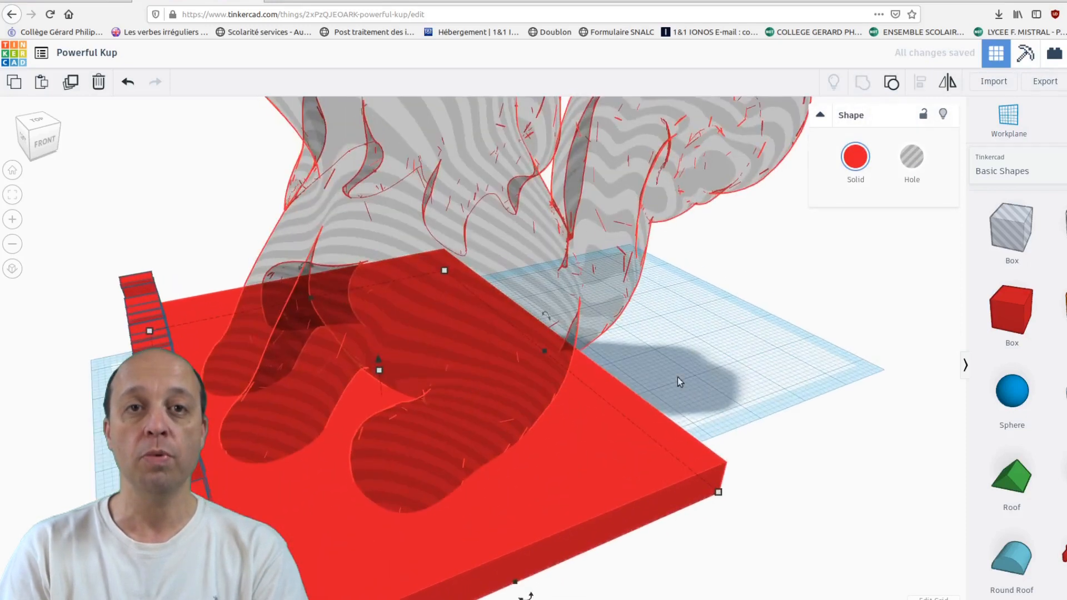
{"action": "right_click_drag", "start_coordinate": [488, 363], "coordinate": [623, 338]}
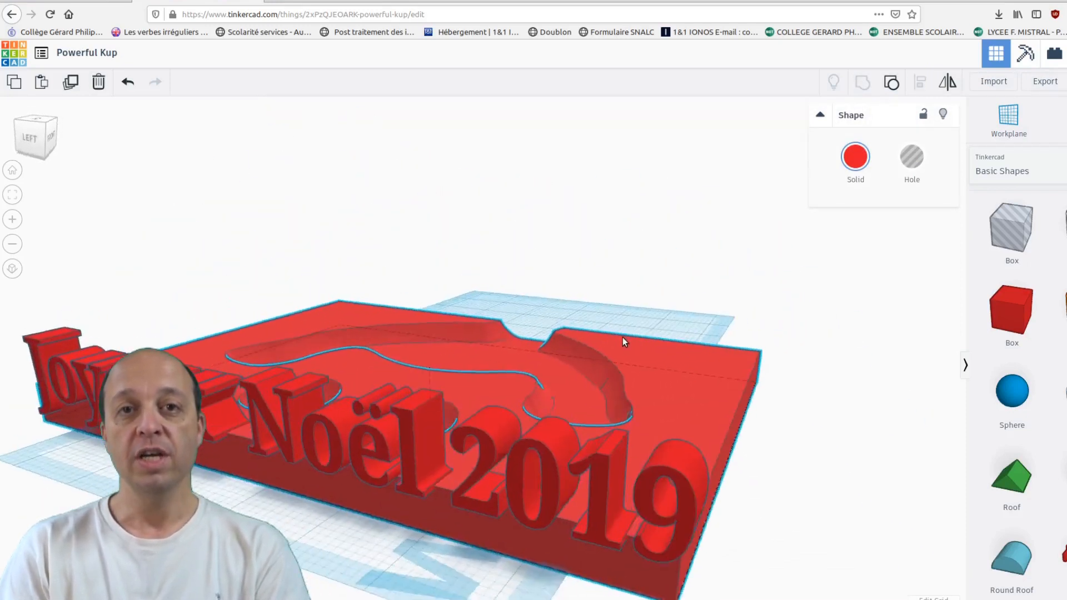
Group the "Joyeux Noël 2019" lettering with the recessed base plate into a single object
{"action": "scroll", "coordinate": [623, 338], "scroll_direction": "down", "scroll_amount": 3}
{"action": "left_click", "coordinate": [568, 414]}
{"action": "left_click", "coordinate": [609, 378], "text": "shift"}
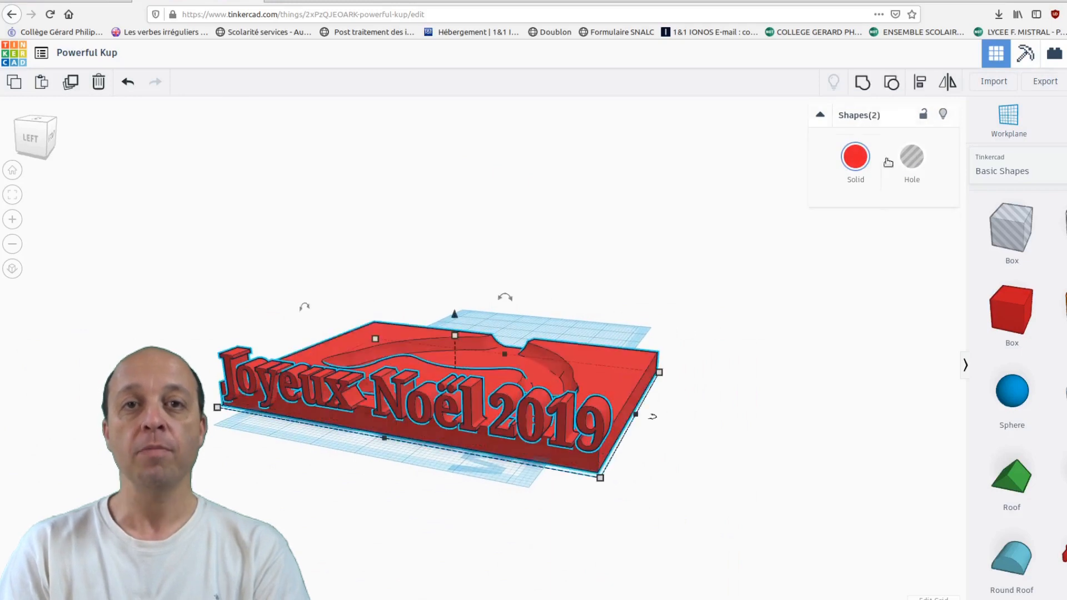
{"action": "left_click", "coordinate": [862, 84]}
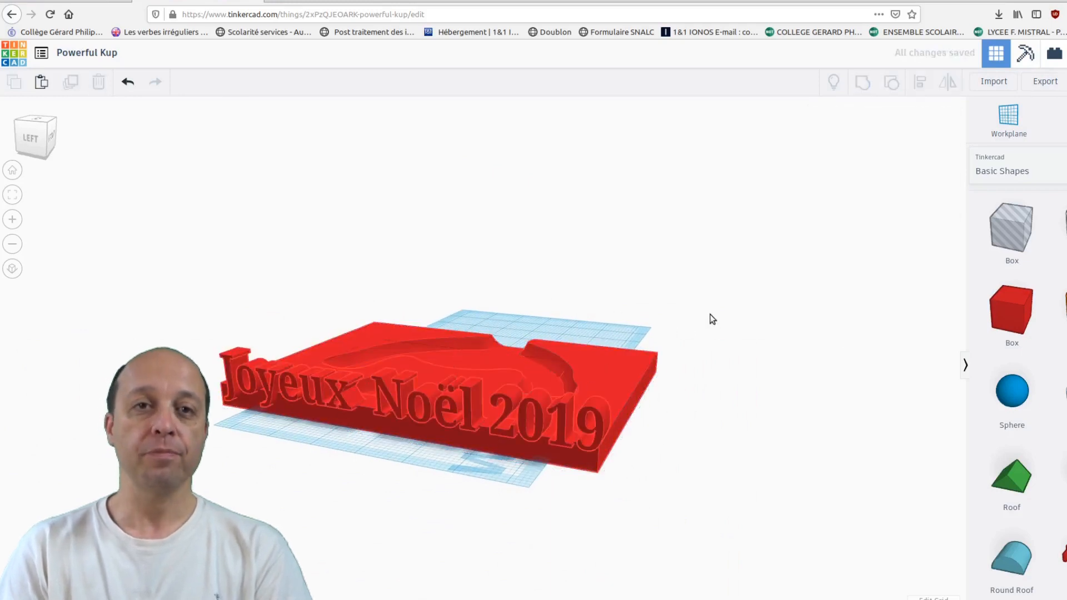
Stand the lettered base plate upright behind the solid unicorn and check the arrangement from the front
{"action": "right_click_drag", "start_coordinate": [710, 317], "coordinate": [542, 426]}
{"action": "left_click_drag", "start_coordinate": [354, 271], "coordinate": [361, 244]}
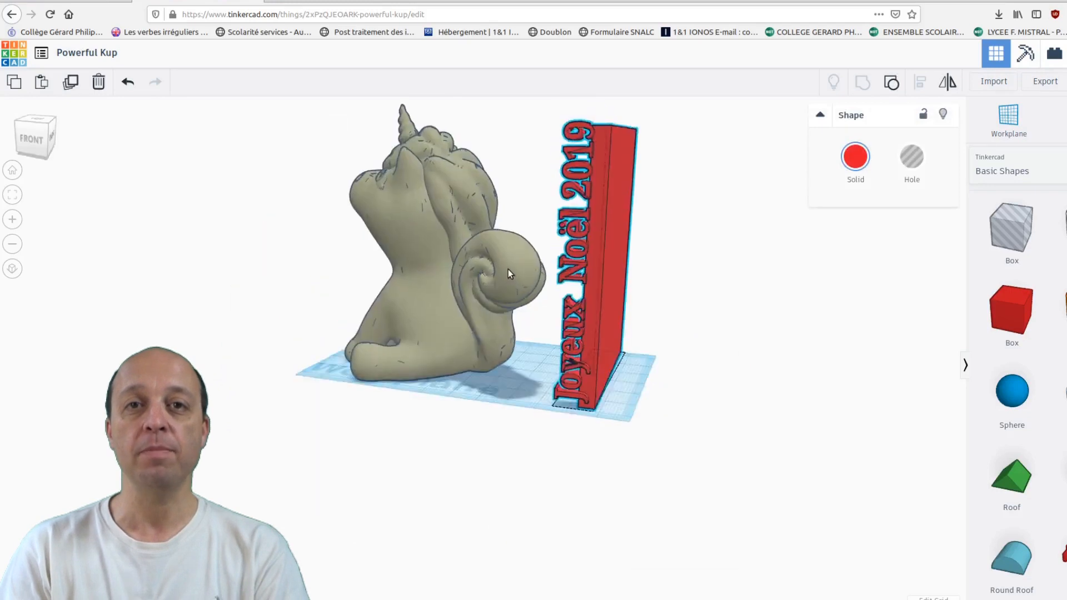
{"action": "right_click_drag", "start_coordinate": [508, 269], "coordinate": [623, 347]}
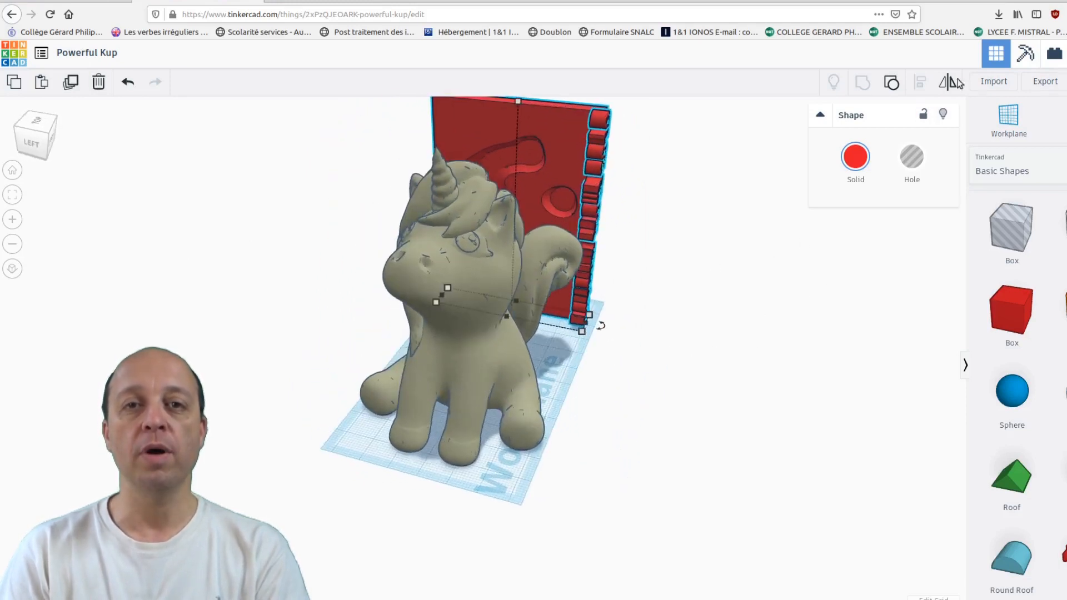
Export the unicorn and base plate design as a 3D print file
{"action": "left_click", "coordinate": [1047, 86]}
{"action": "left_click", "coordinate": [484, 246]}
{"action": "left_click", "coordinate": [625, 322]}
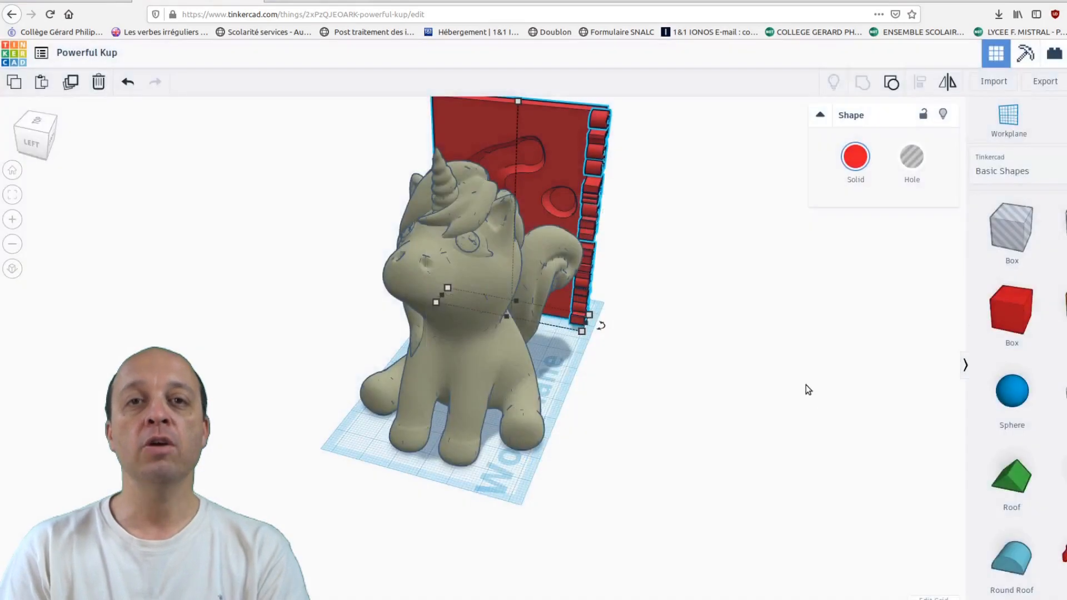